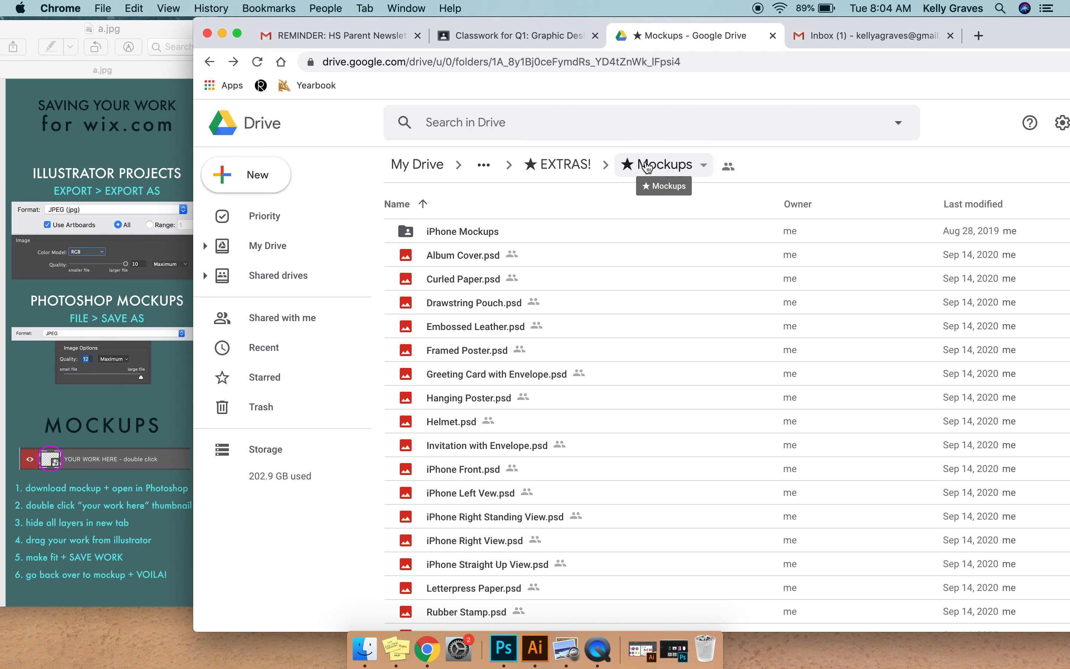
Search Google Drive for "mockups" and open the ★ Mockups folder.
left_click(255, 139)
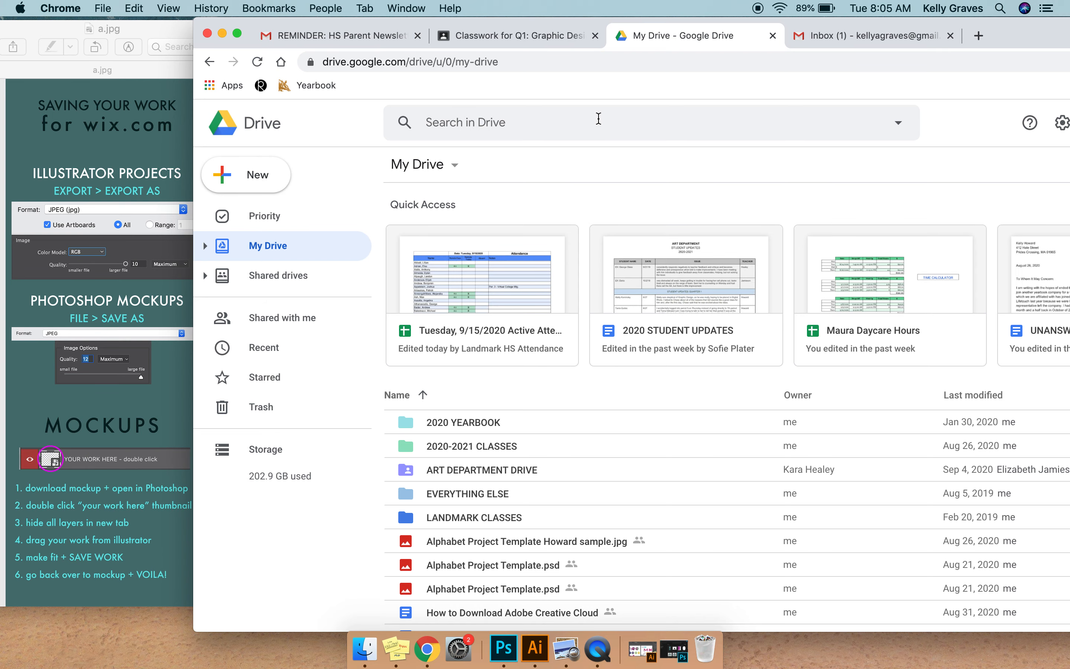
left_click(598, 119)
type("mock")
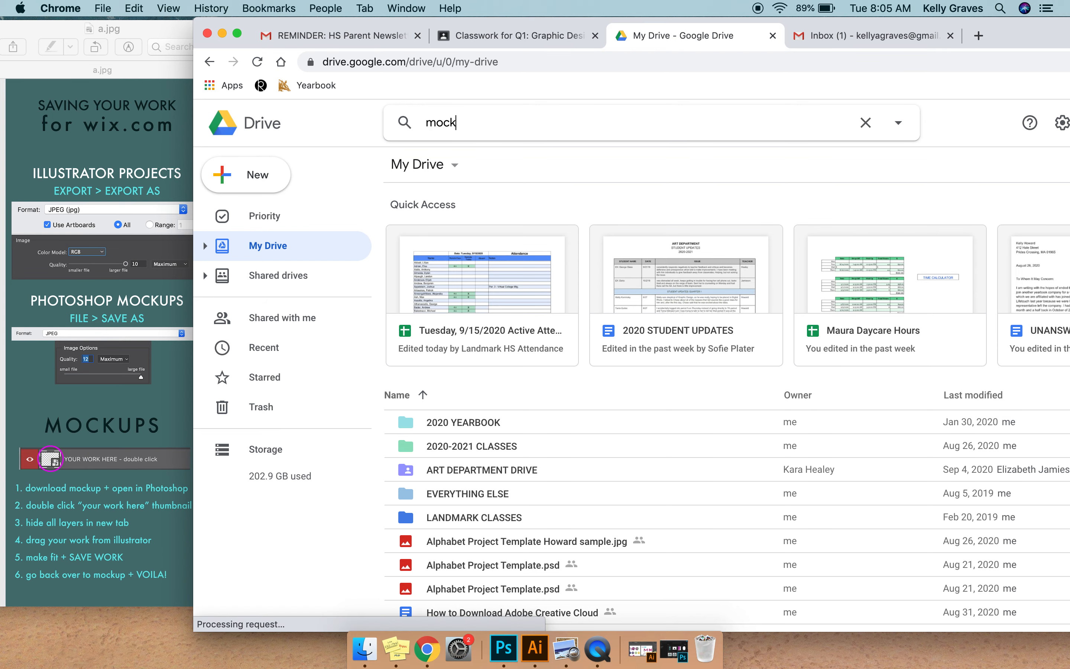
type("ups")
key("Return")
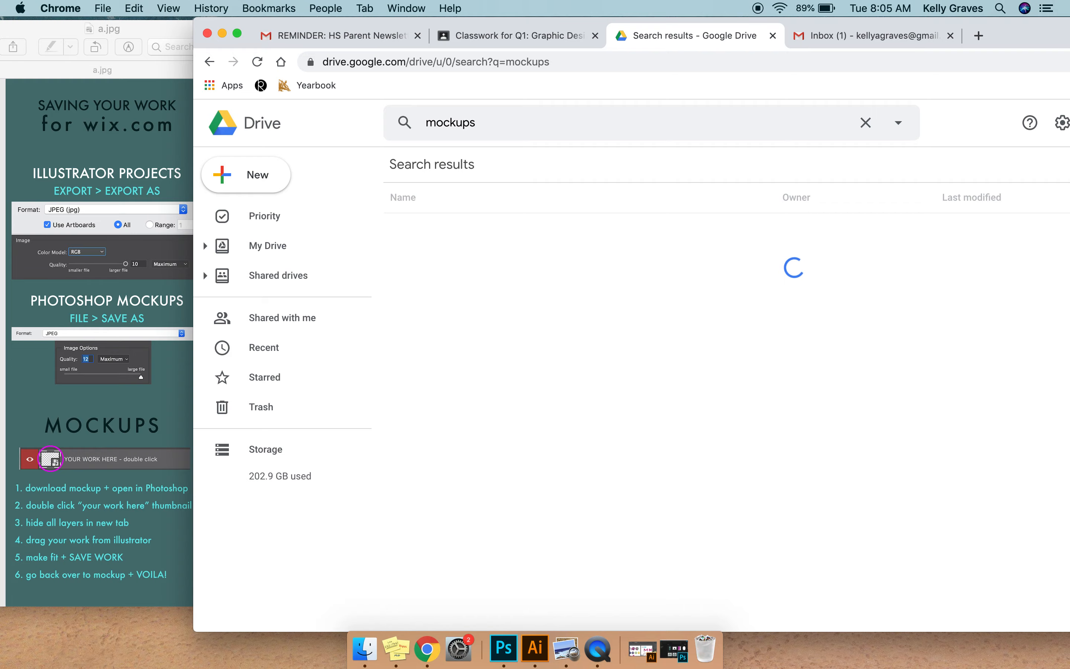
left_click(515, 228)
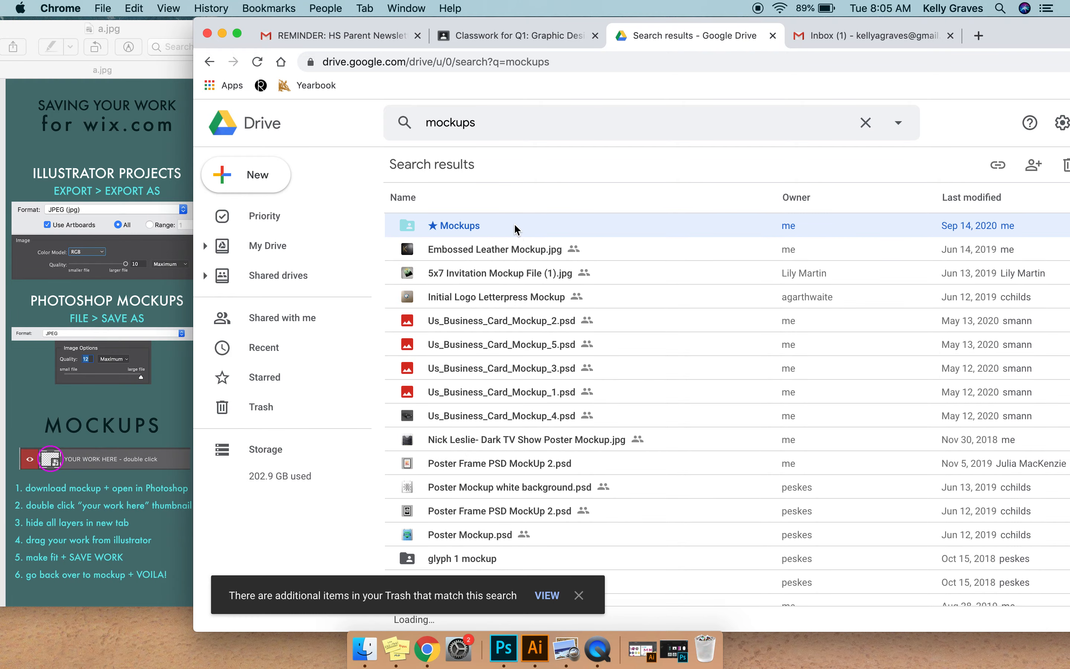
double_click(495, 224)
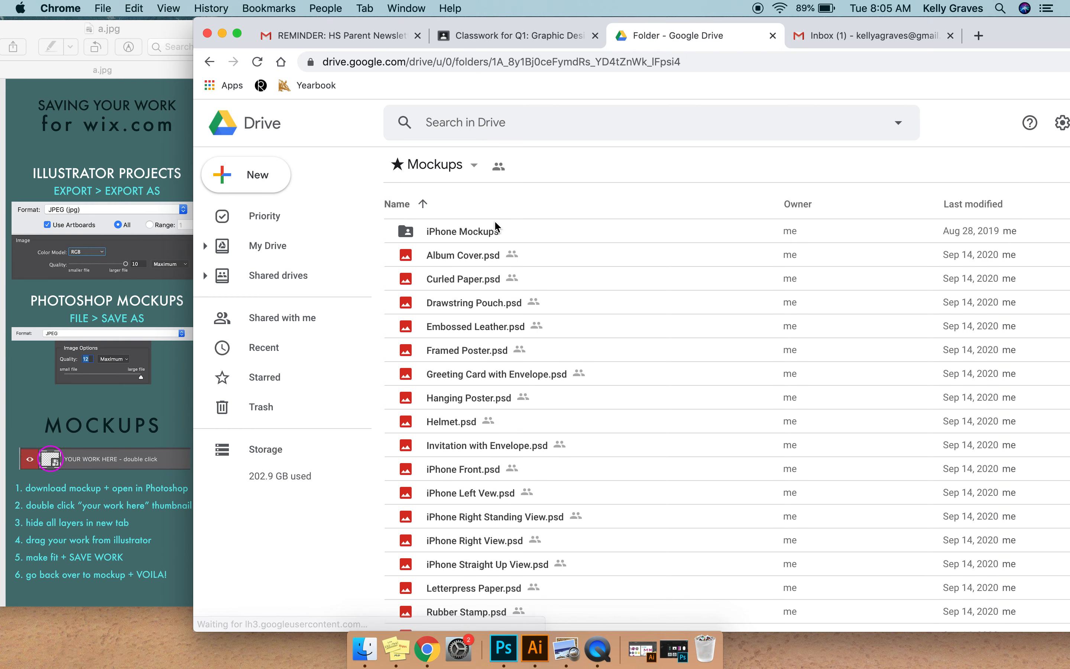
Download Drawstring Pouch.psd from the Mockups folder despite the missing virus scan and open it in Photoshop.
scroll(615, 411, "down", 1)
scroll(614, 408, "down", 3)
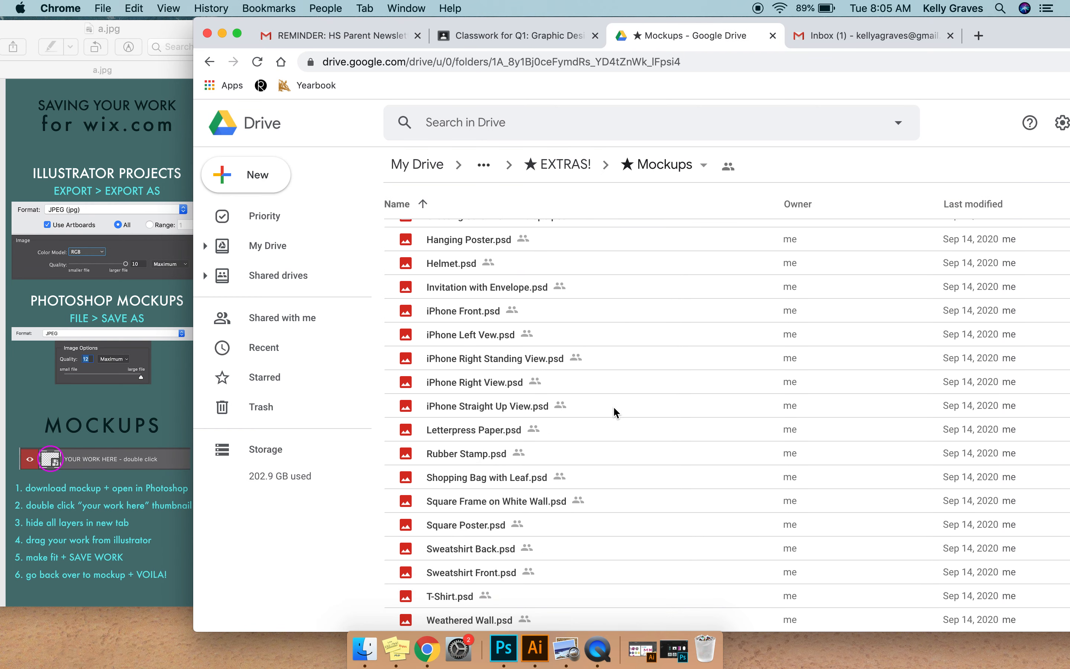
scroll(614, 409, "up", 2)
scroll(614, 408, "up", 3)
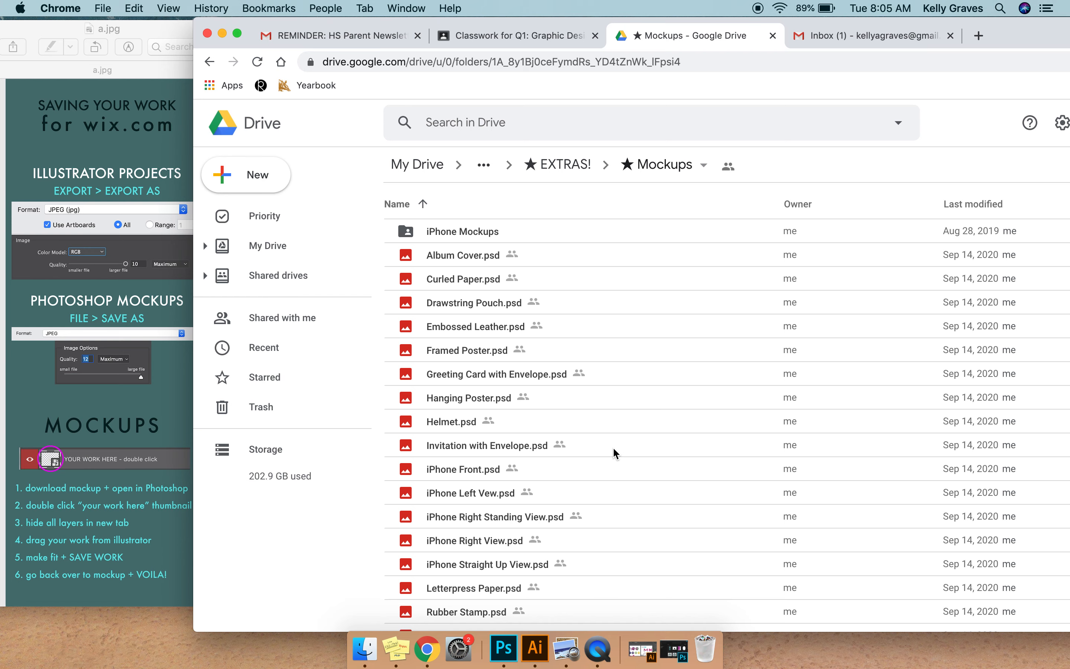
scroll(614, 450, "down", 3)
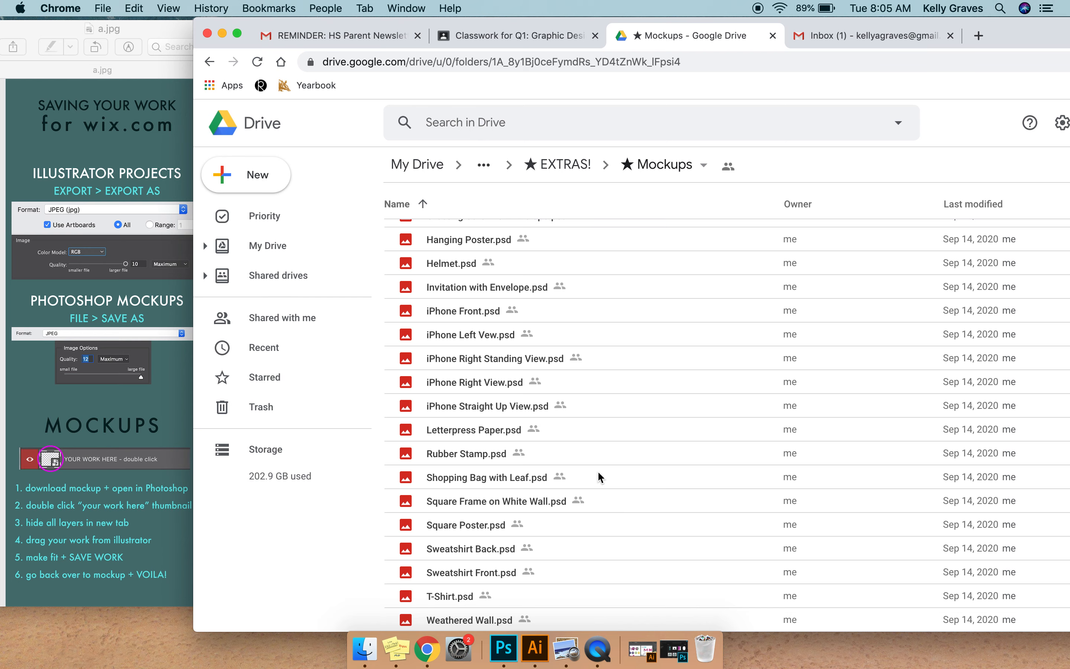
scroll(610, 511, "up", 3)
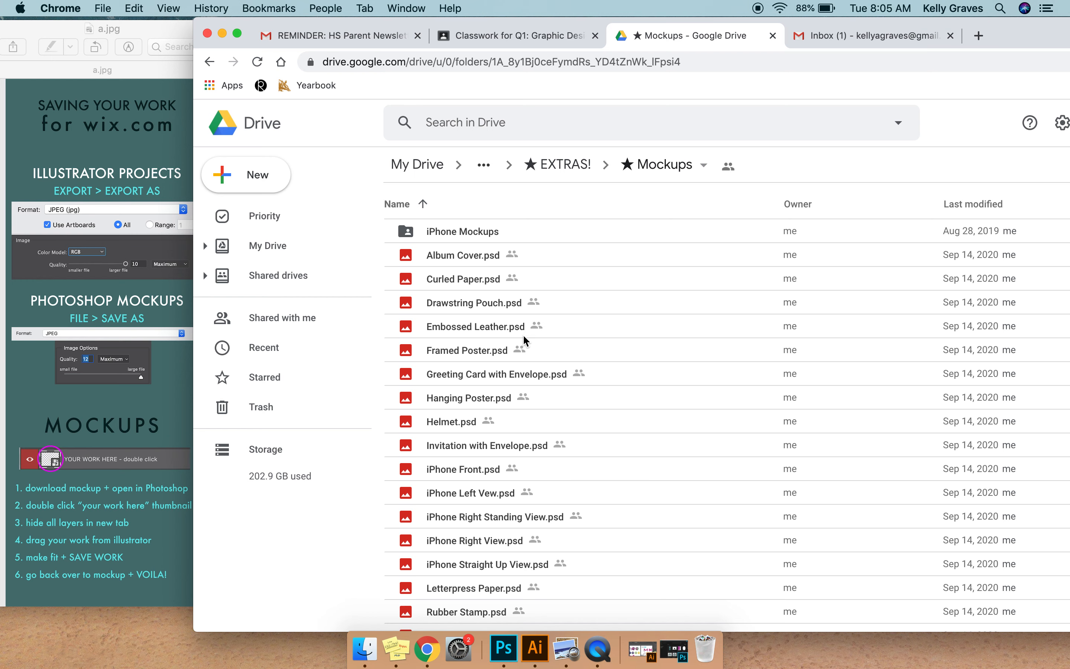
left_click(500, 303)
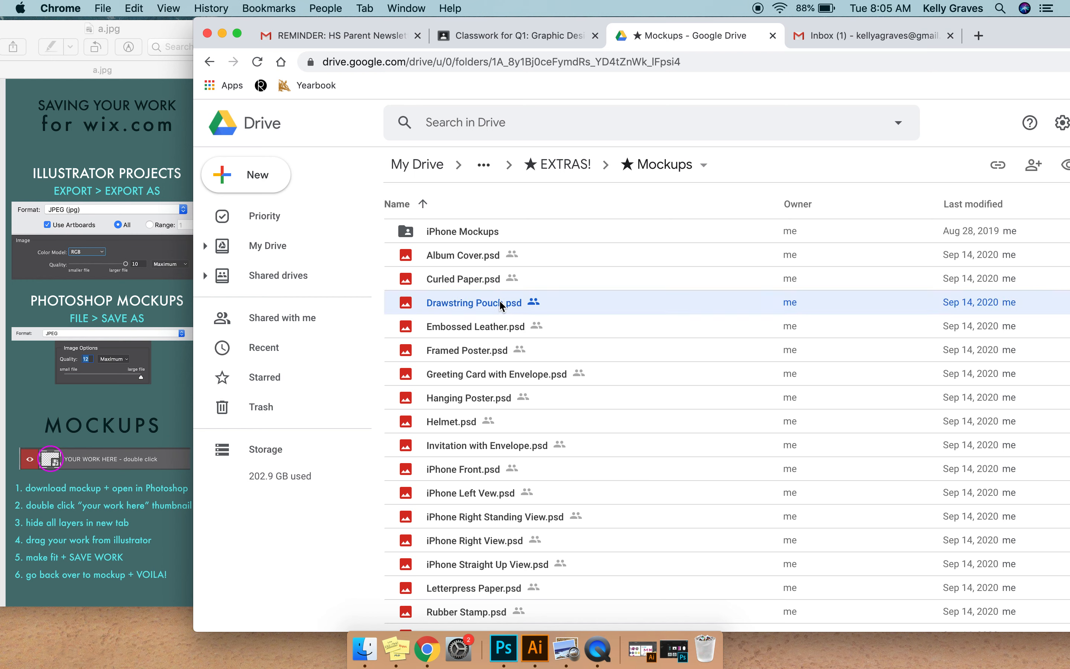
double_click(502, 302)
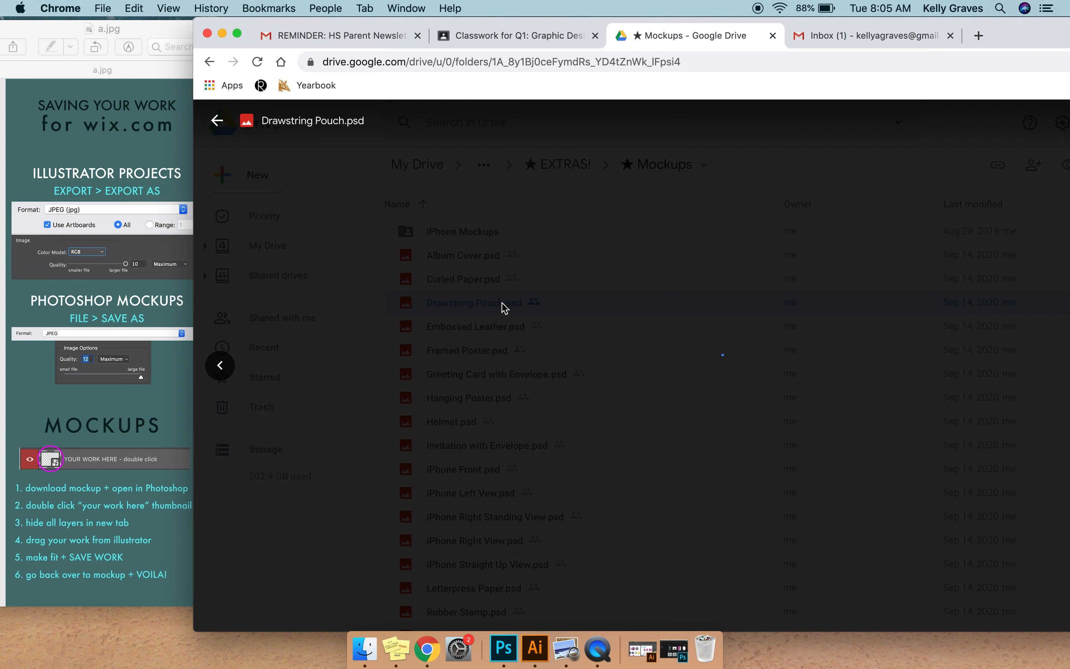
left_click(655, 333)
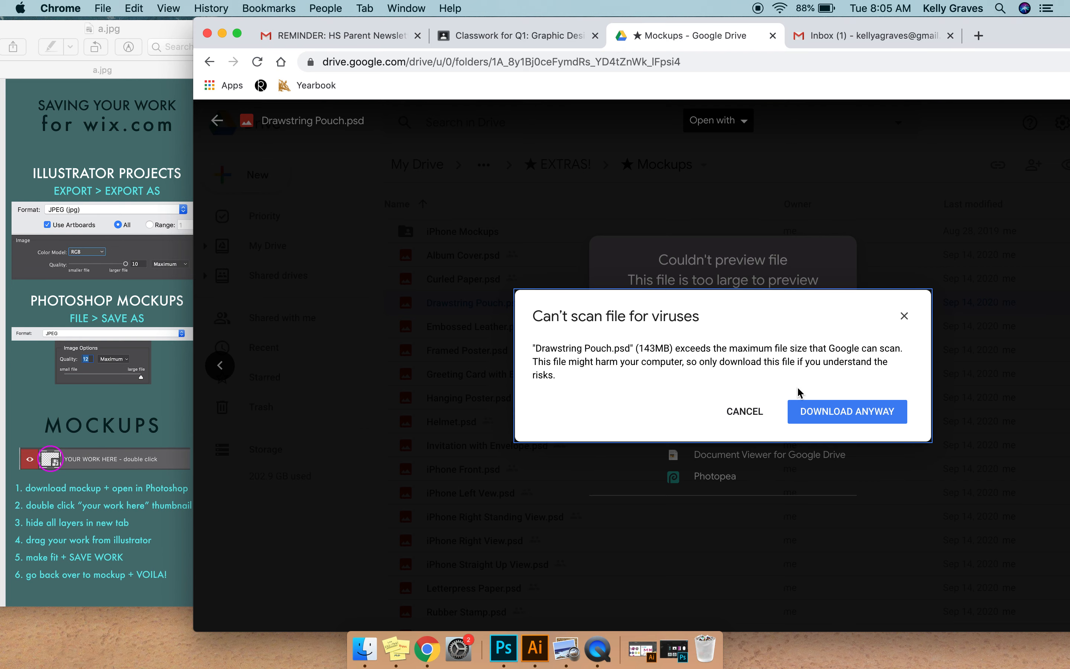
left_click(816, 411)
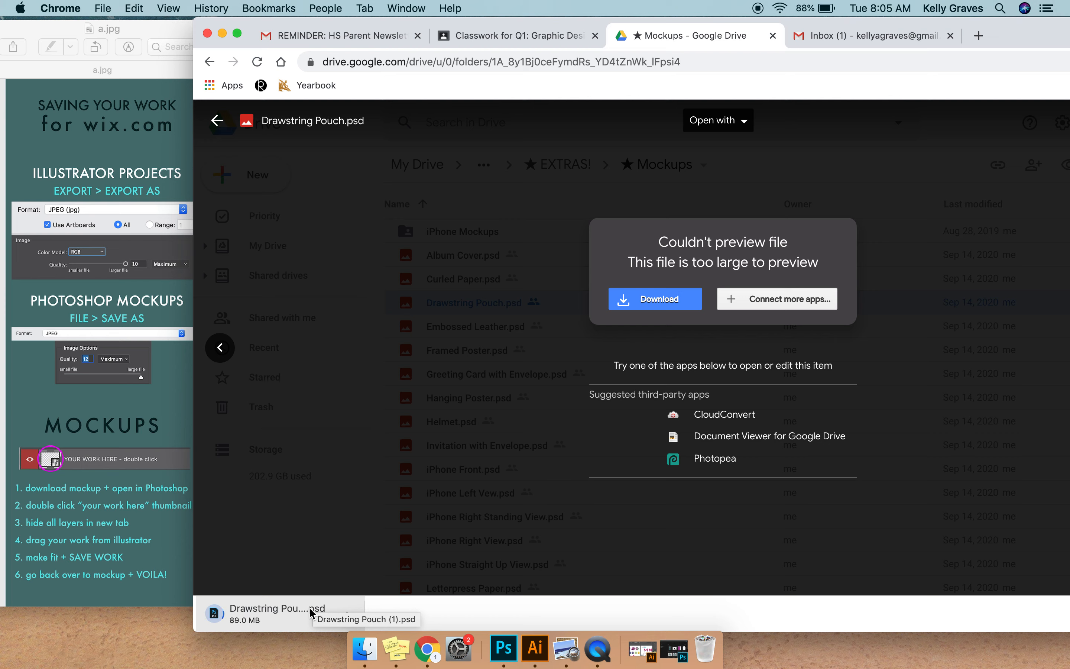
left_click(310, 613)
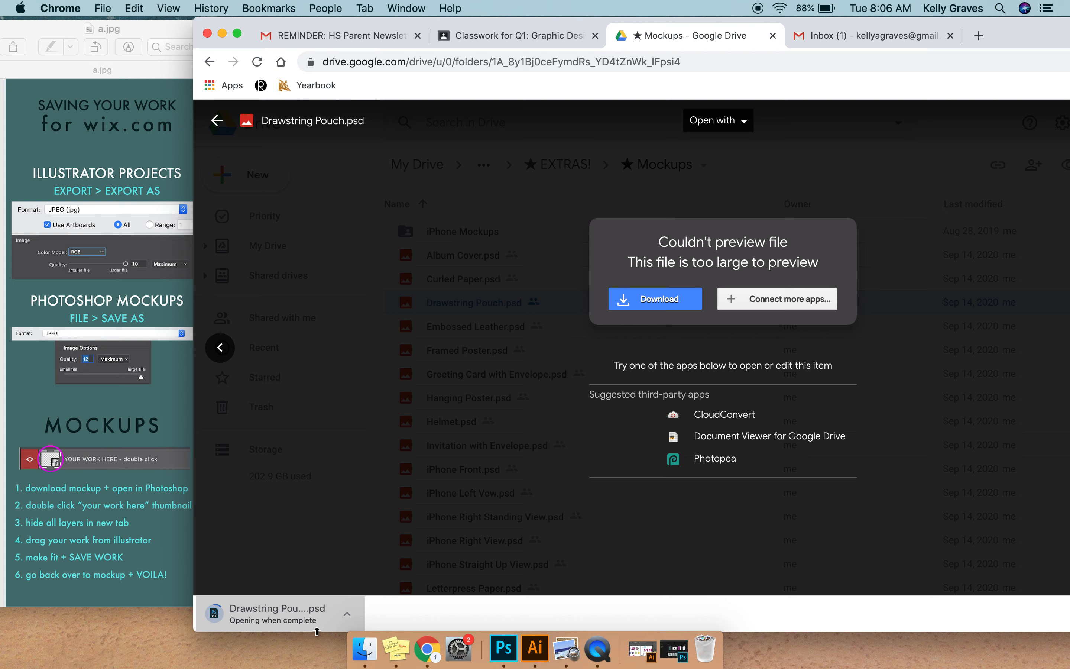
left_click(505, 647)
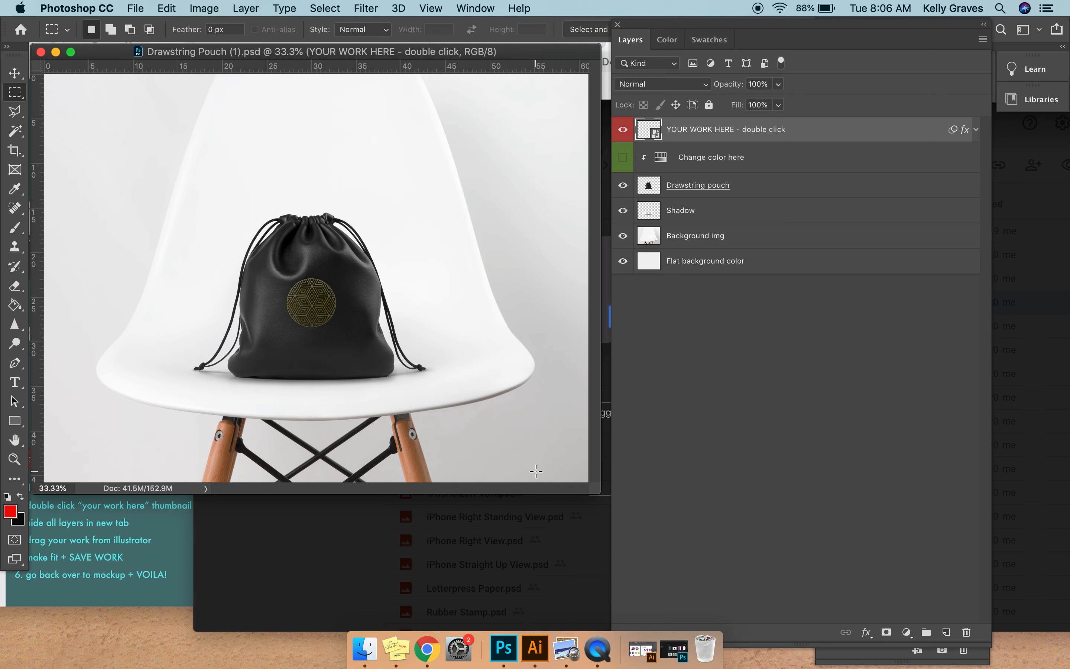
Switch to Illustrator's initial logo document and move its window aside so it sits beside the pouch mockup with the gradient circle logo in view.
left_click(646, 655)
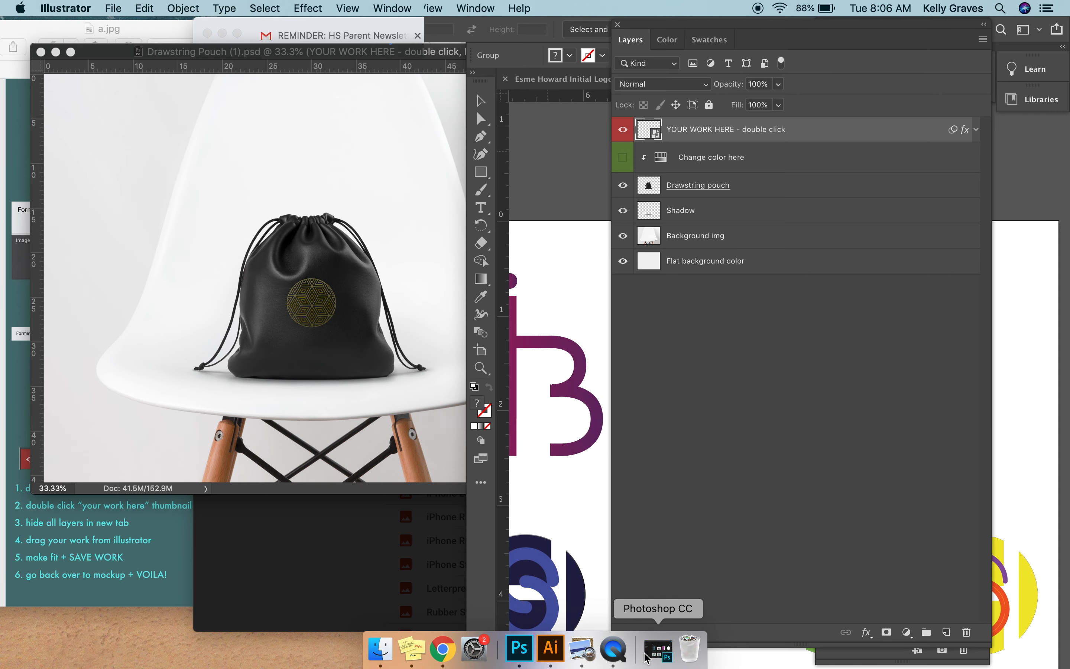
scroll(632, 305, "right", 2)
scroll(632, 305, "down", 1)
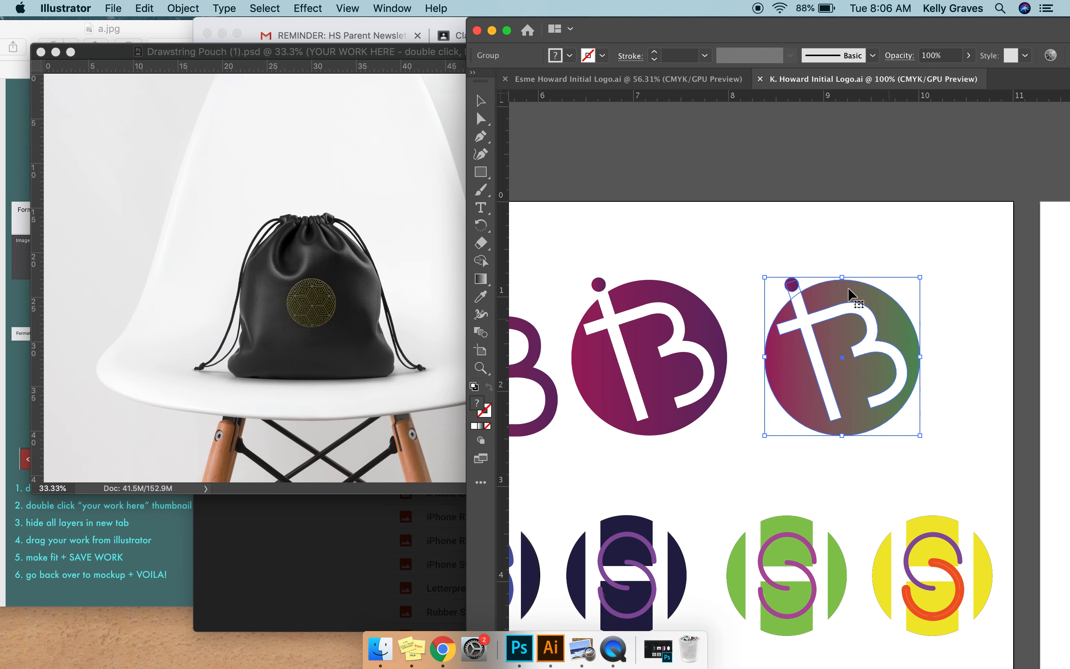
left_click_drag(634, 28, 719, 26)
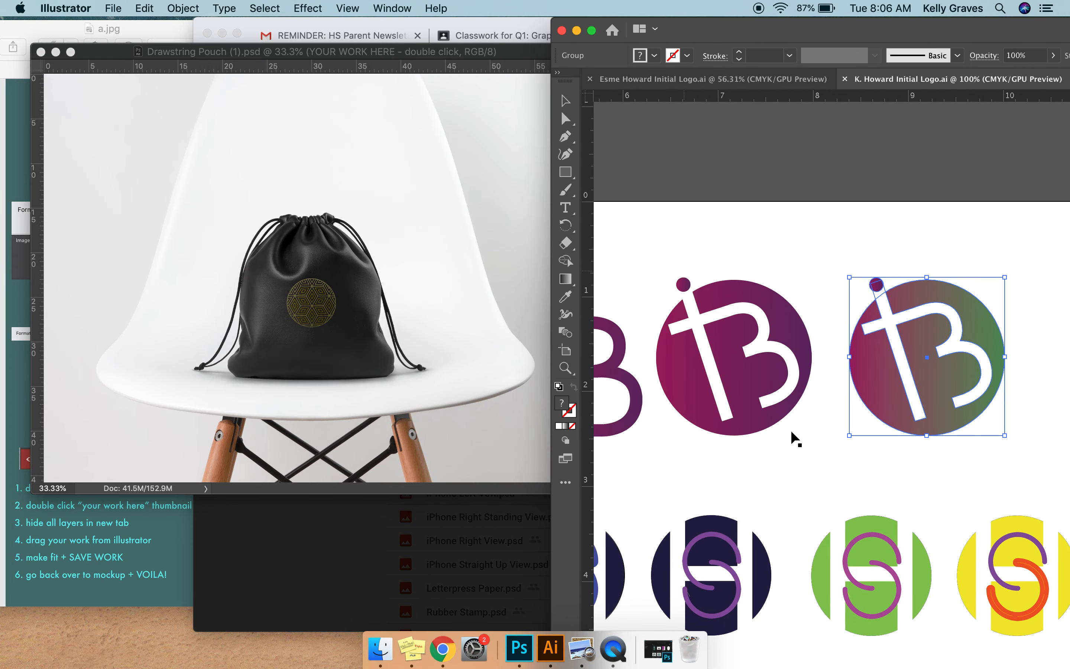
Return to Photoshop and open the contents of the "YOUR WORK HERE - double click" smart object in the pouch mockup.
left_click(319, 226)
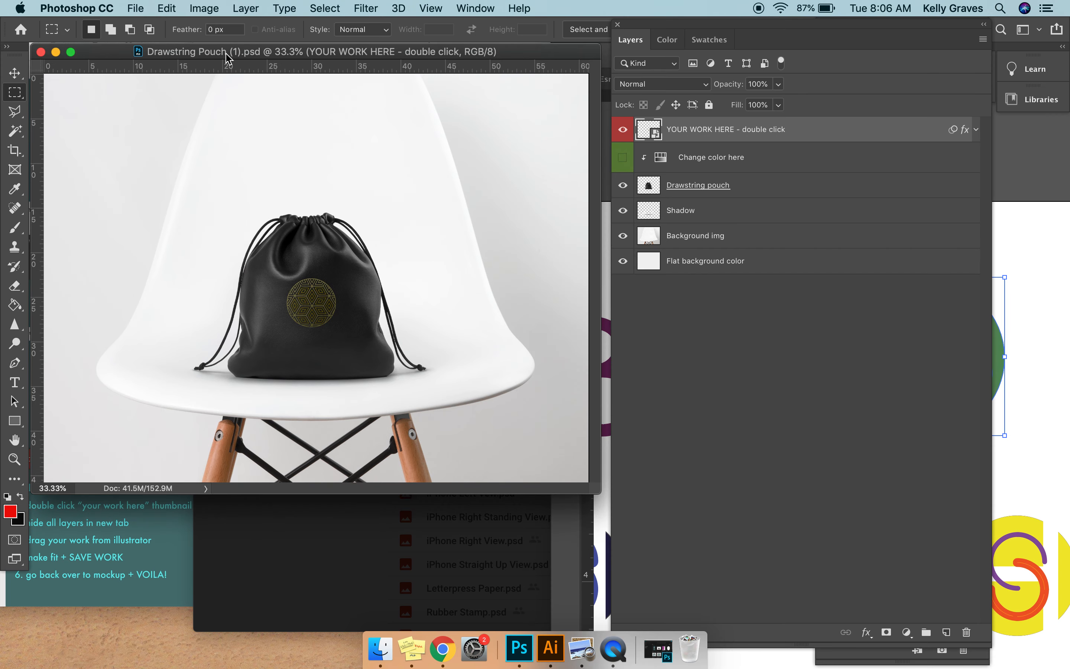
left_click(62, 574)
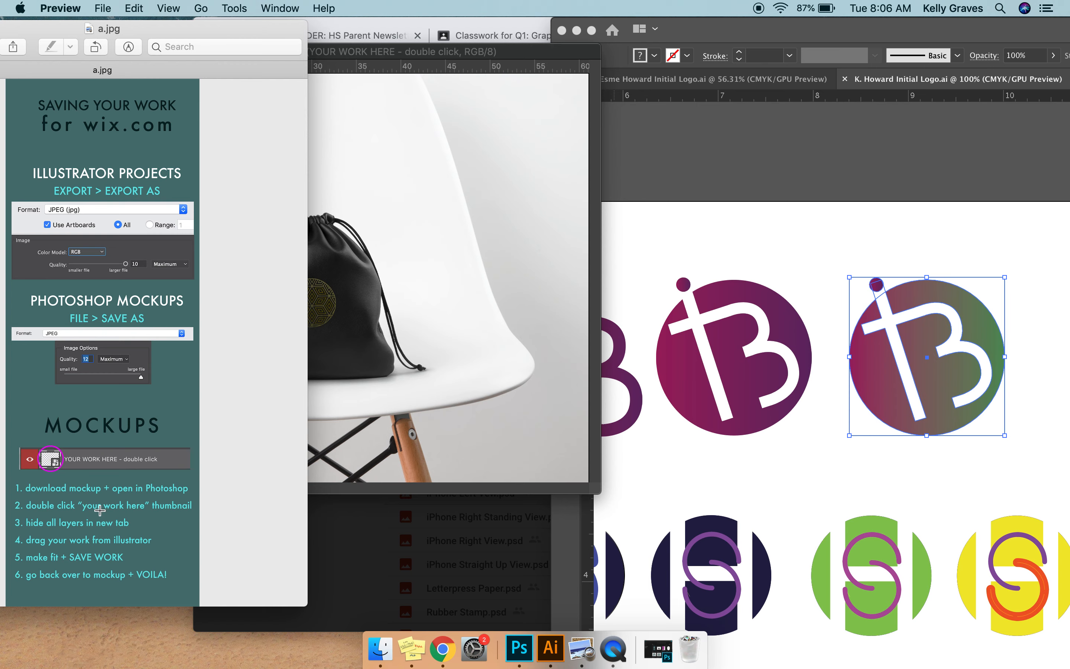
left_click(425, 413)
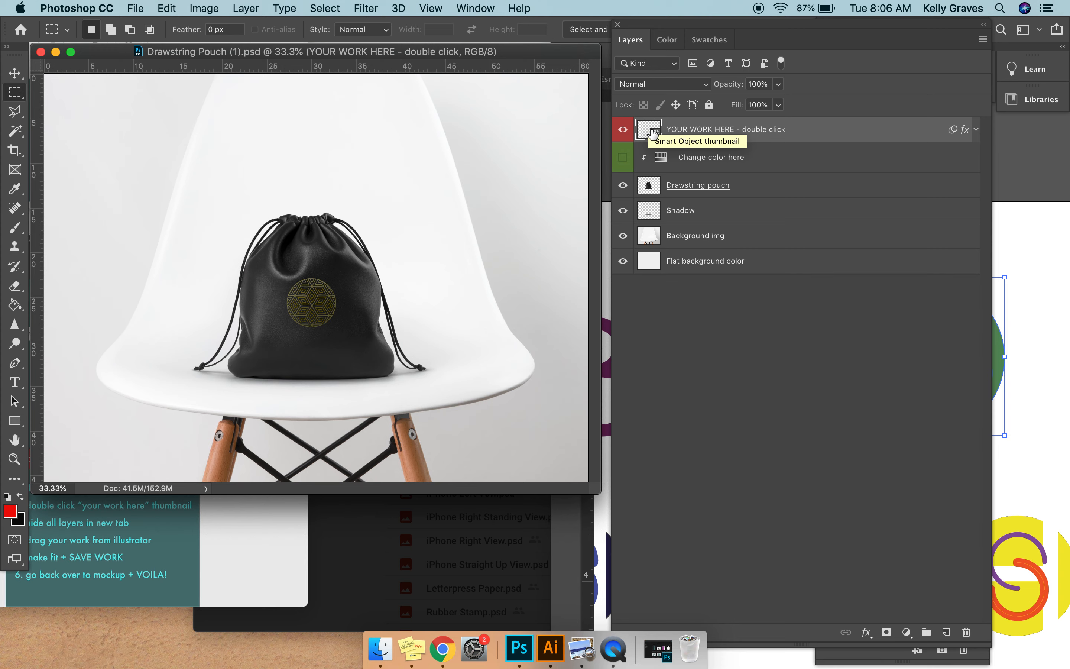
left_click(626, 131)
left_click(627, 132)
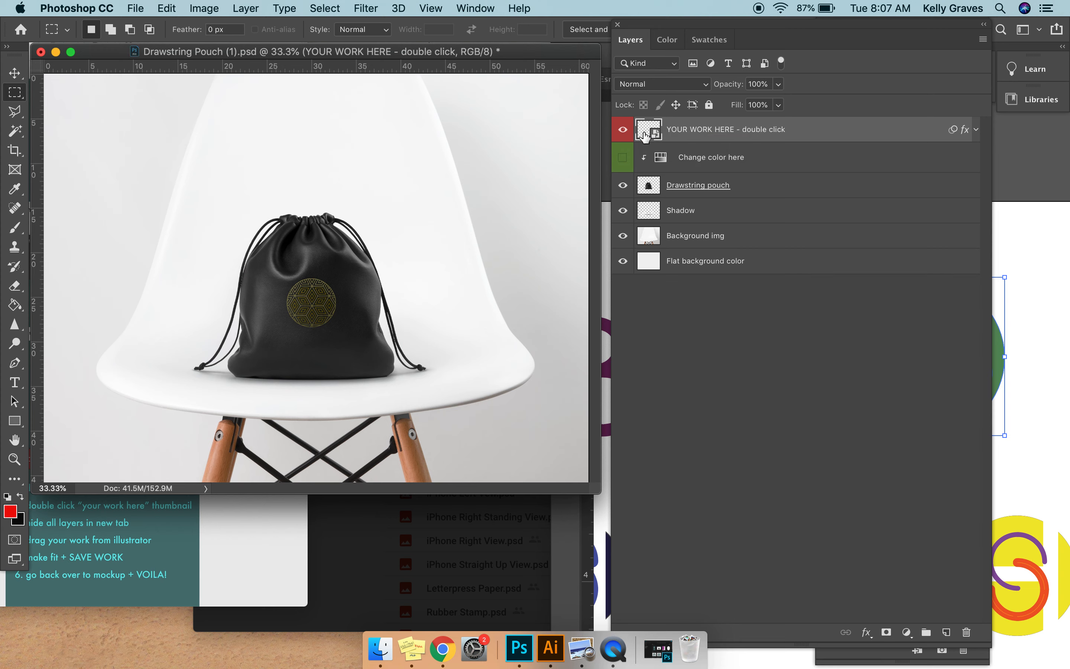
double_click(648, 131)
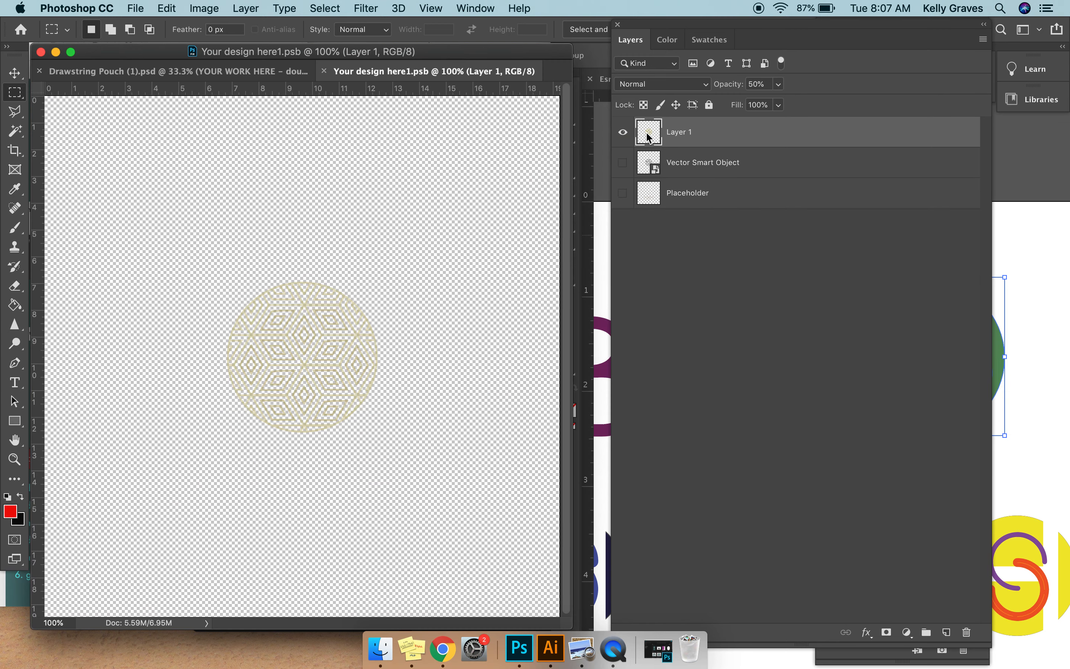
Compare the pouch mockup with the opened smart object document and review the mockup instructions in a.jpg.
left_click(228, 72)
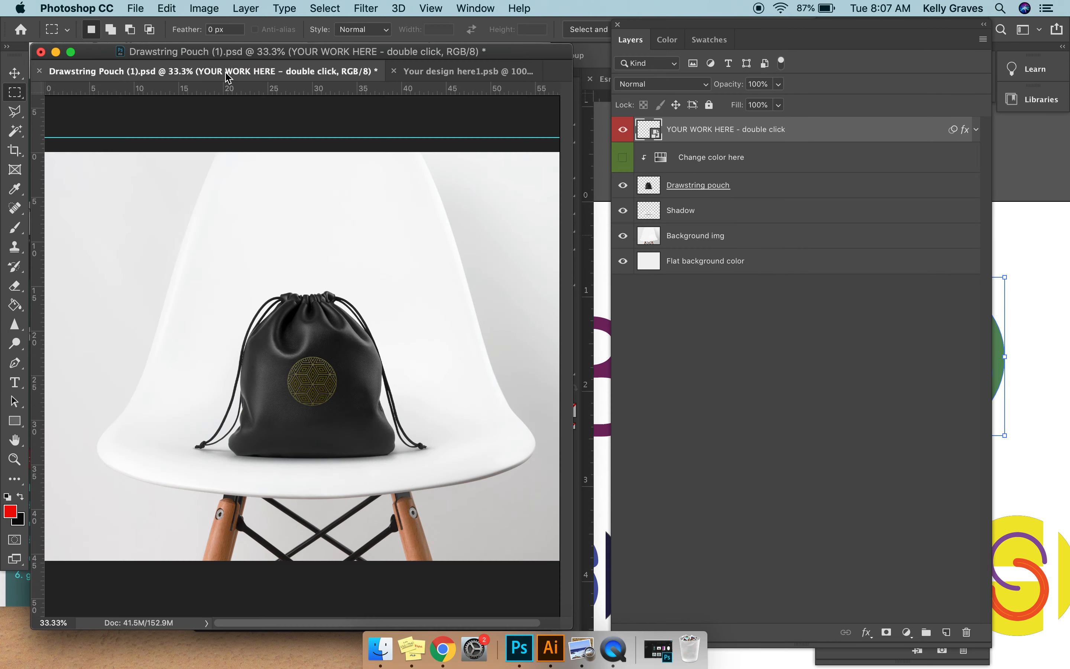
left_click(458, 73)
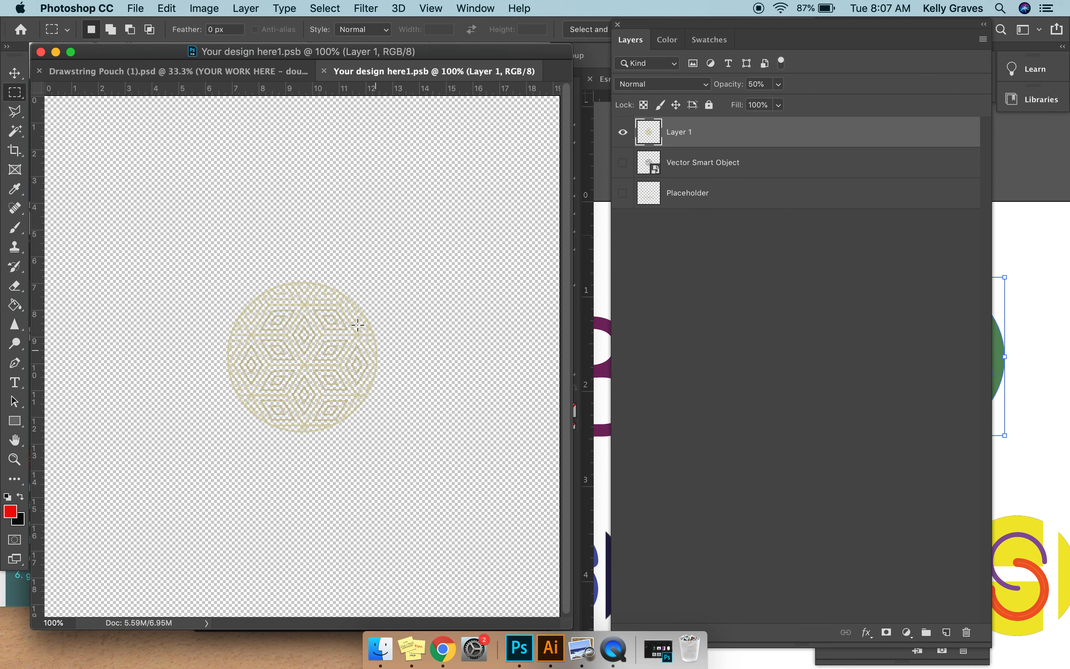
left_click(277, 75)
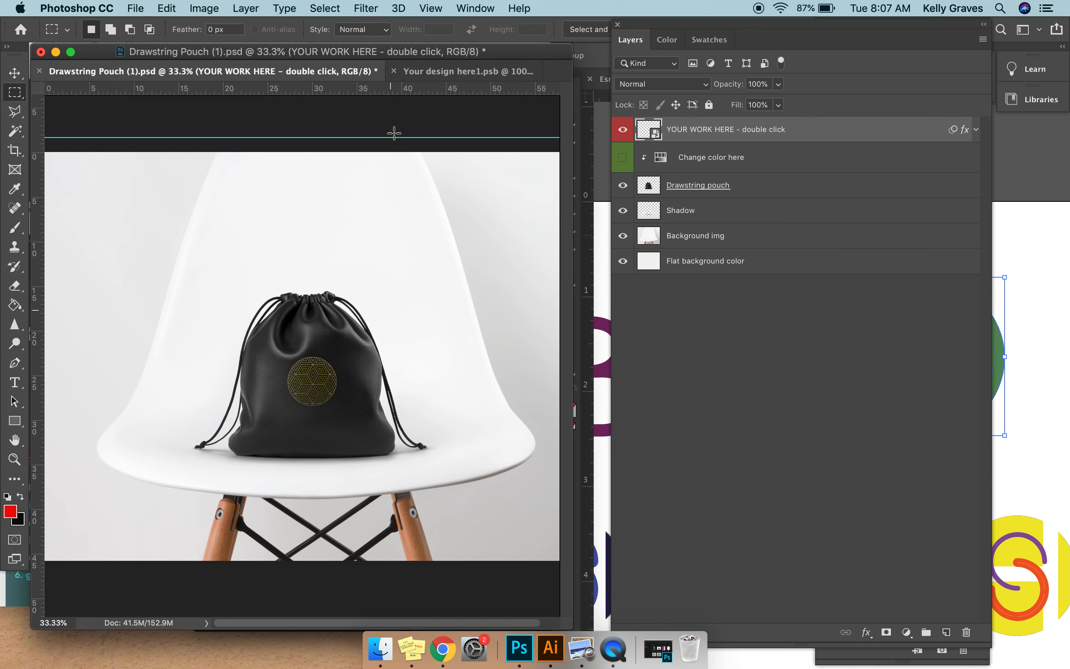
left_click(444, 73)
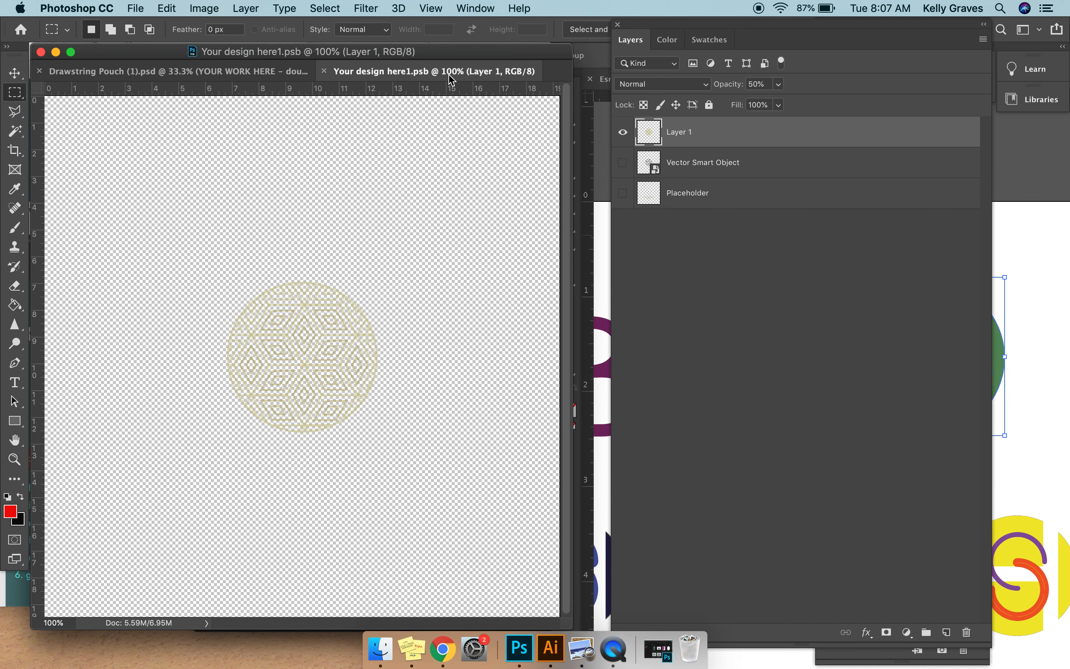
left_click(16, 602)
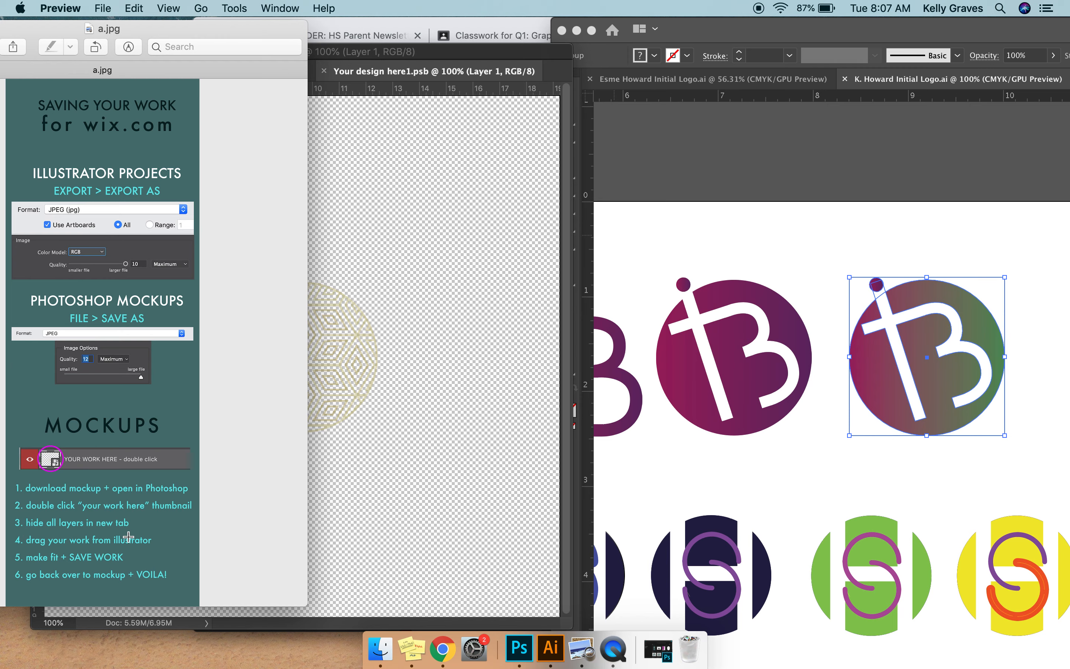
left_click(496, 454)
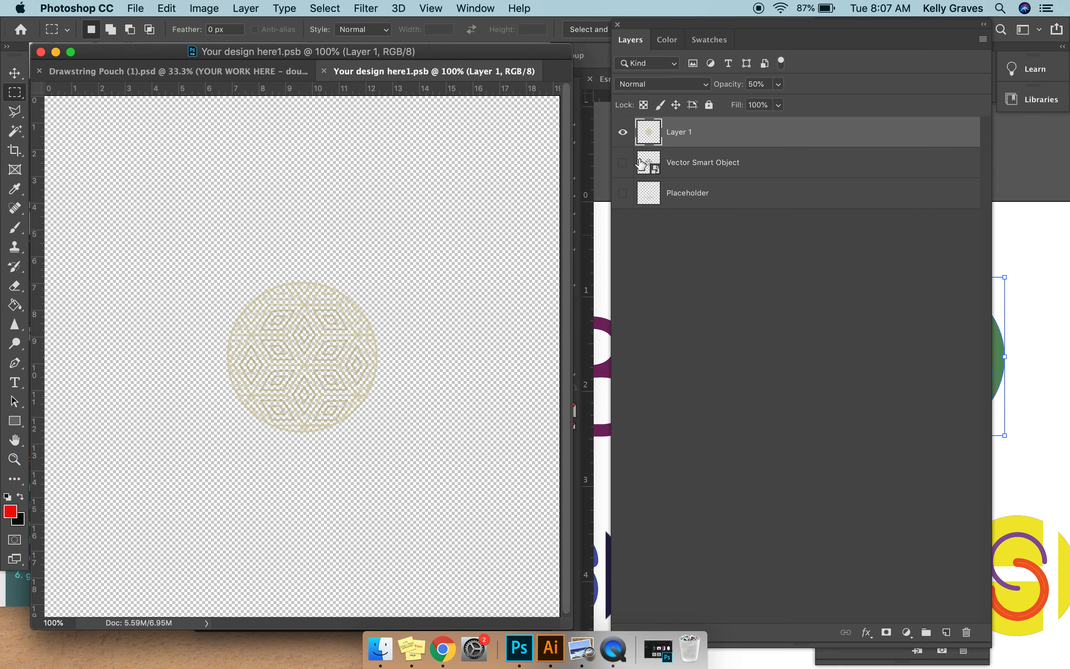
Hide Layer 1, the sample circular pattern, in Your design here1.psb.
left_click(622, 133)
left_click(623, 133)
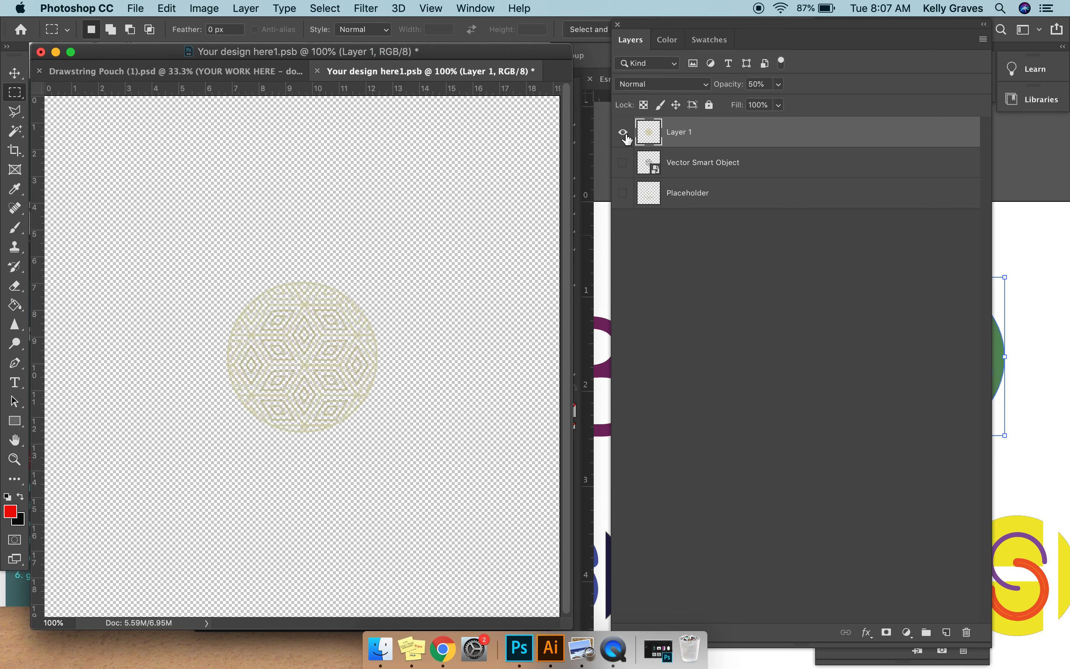
left_click(623, 133)
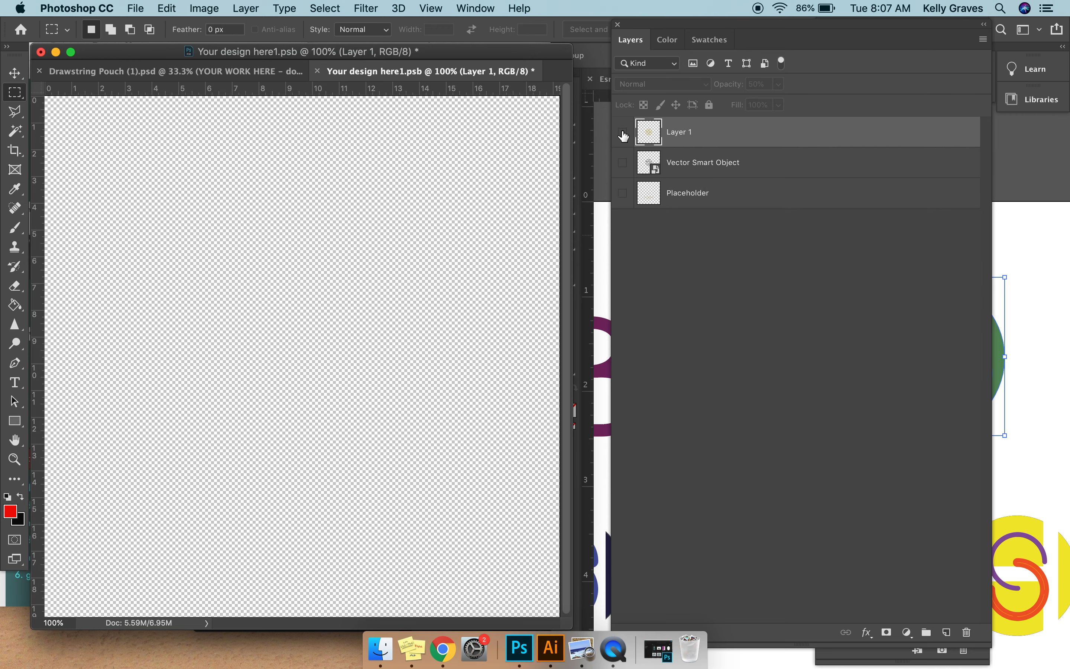
In Illustrator, select the circular logo with the purple-to-green gradient and bring it into Photoshop's Your design here1.psb as a vector smart object.
left_click(1061, 319)
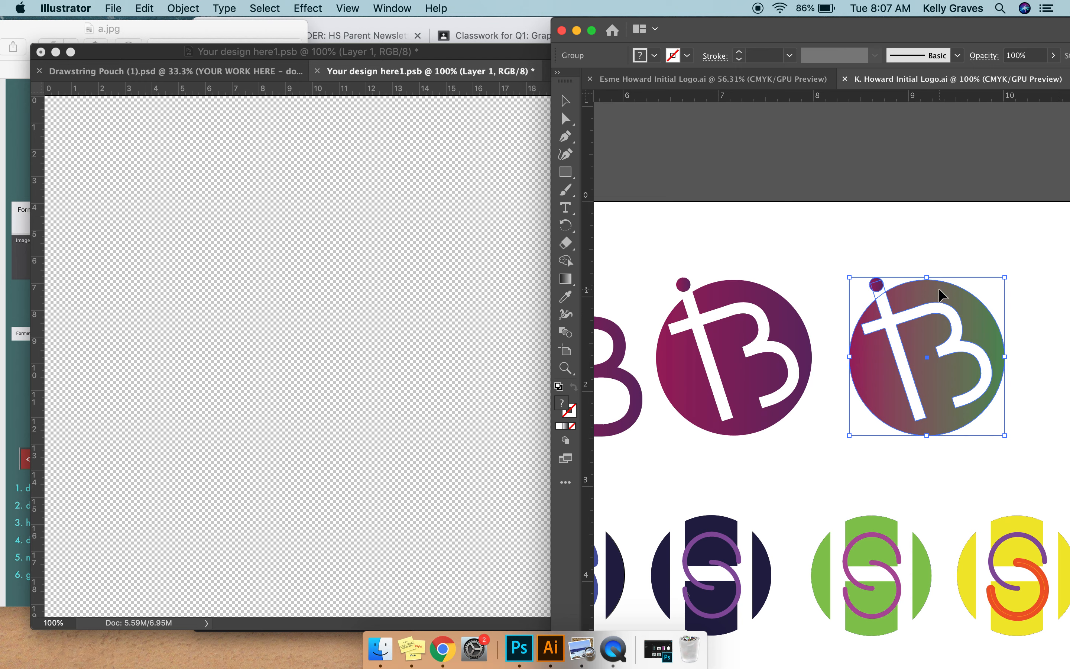
left_click(897, 237)
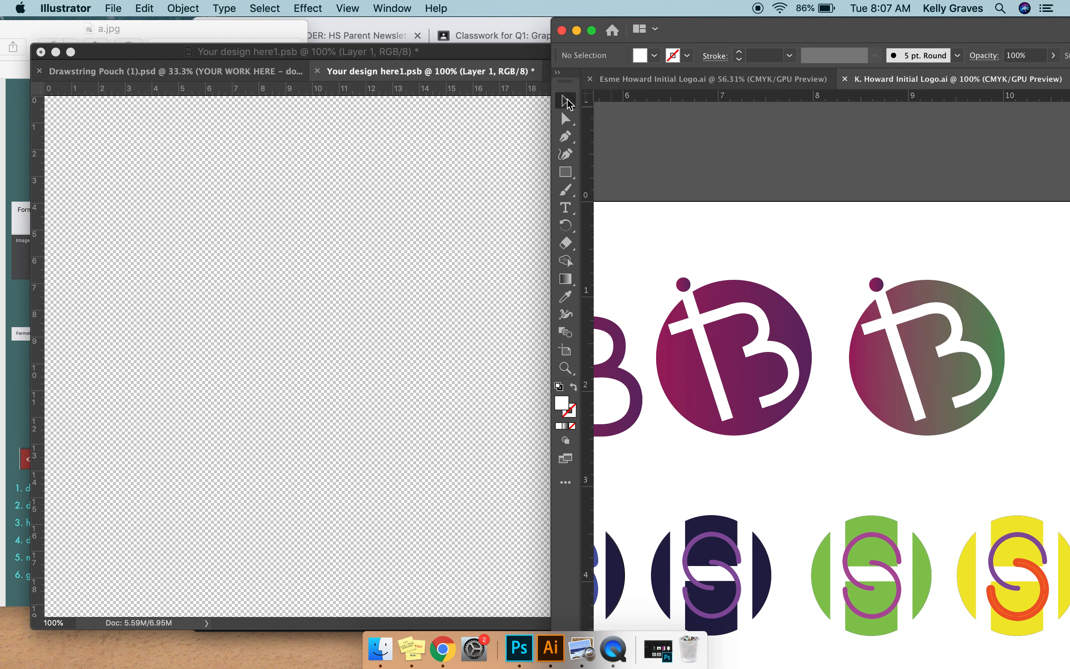
left_click_drag(838, 257, 1030, 472)
left_click_drag(951, 414, 454, 395)
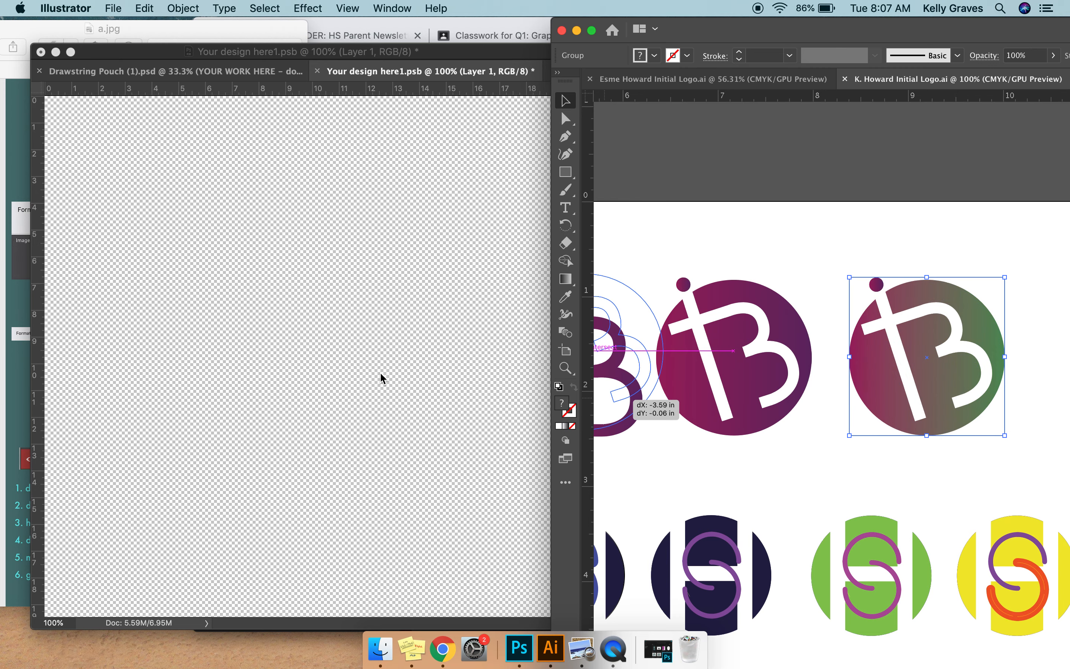
left_click_drag(384, 378, 382, 378)
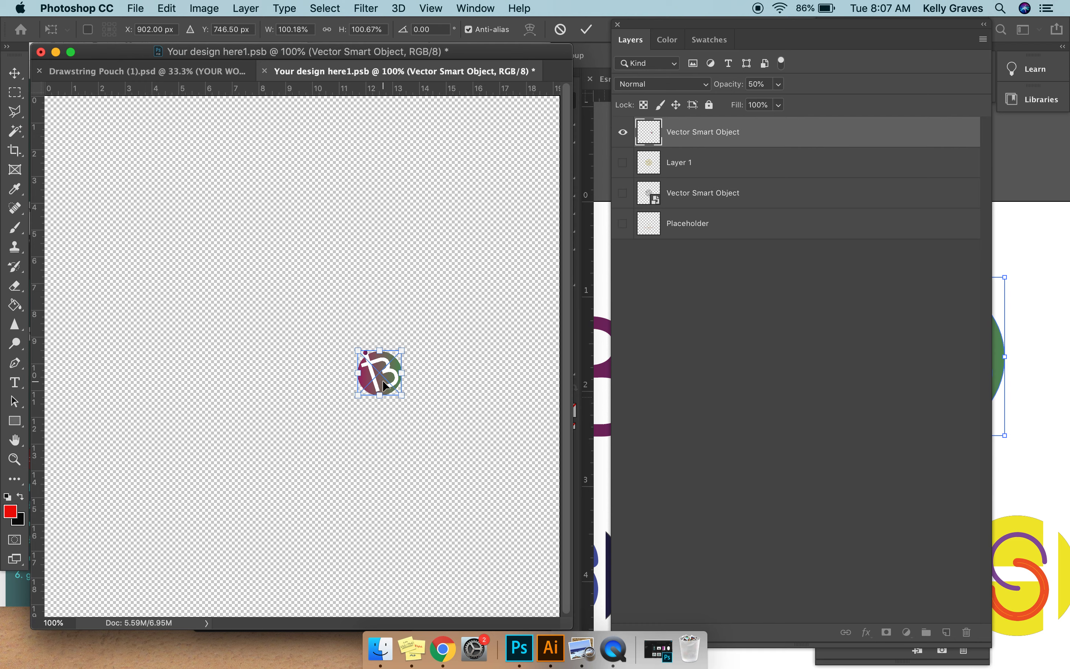
Enlarge the placed circular logo to nearly half the canvas width, position it in the canvas's upper middle, and commit the transform.
left_click_drag(359, 349, 160, 142)
left_click_drag(315, 253, 328, 222)
key("Return")
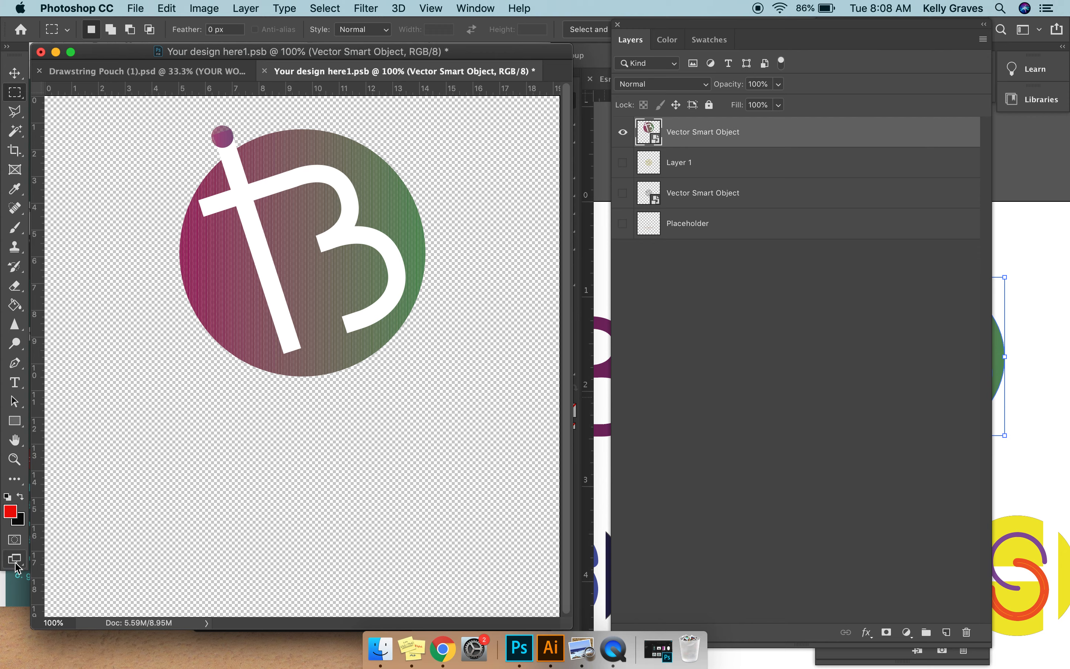
Review the mockup instructions in a.jpg and inspect the pouch in Drawstring Pouch (1).psd before saving.
left_click(13, 588)
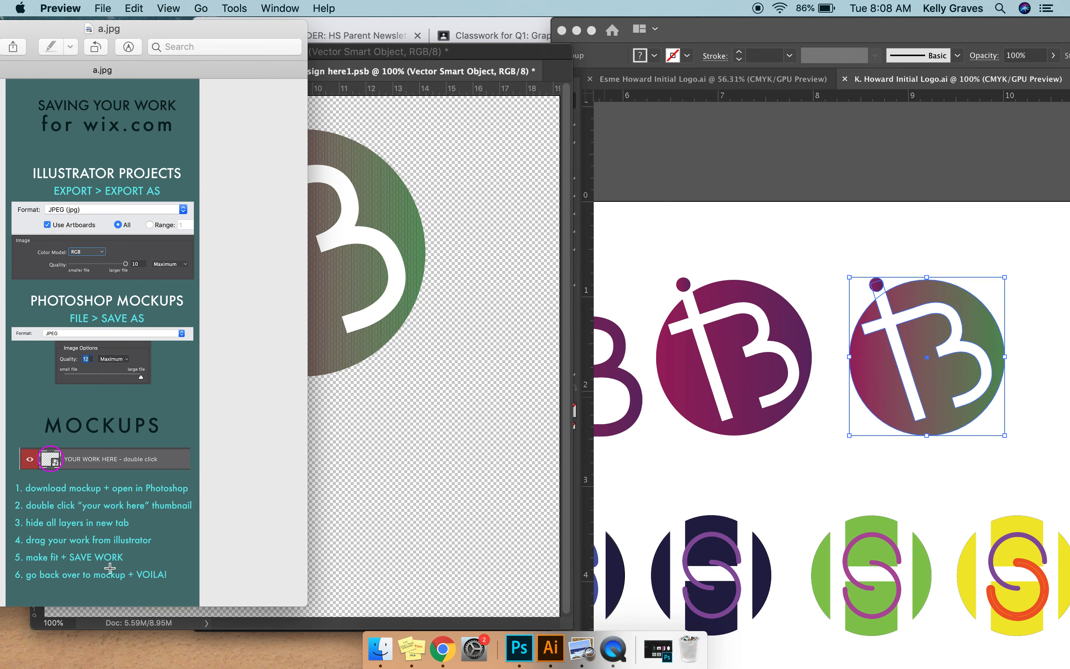
left_click(389, 537)
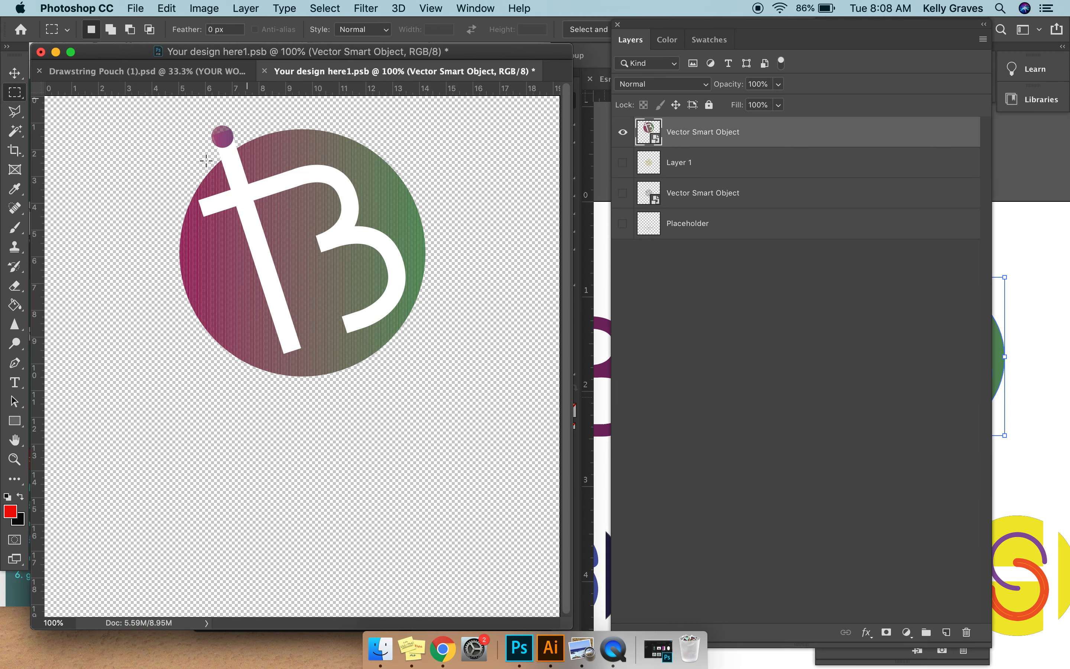
left_click(242, 71)
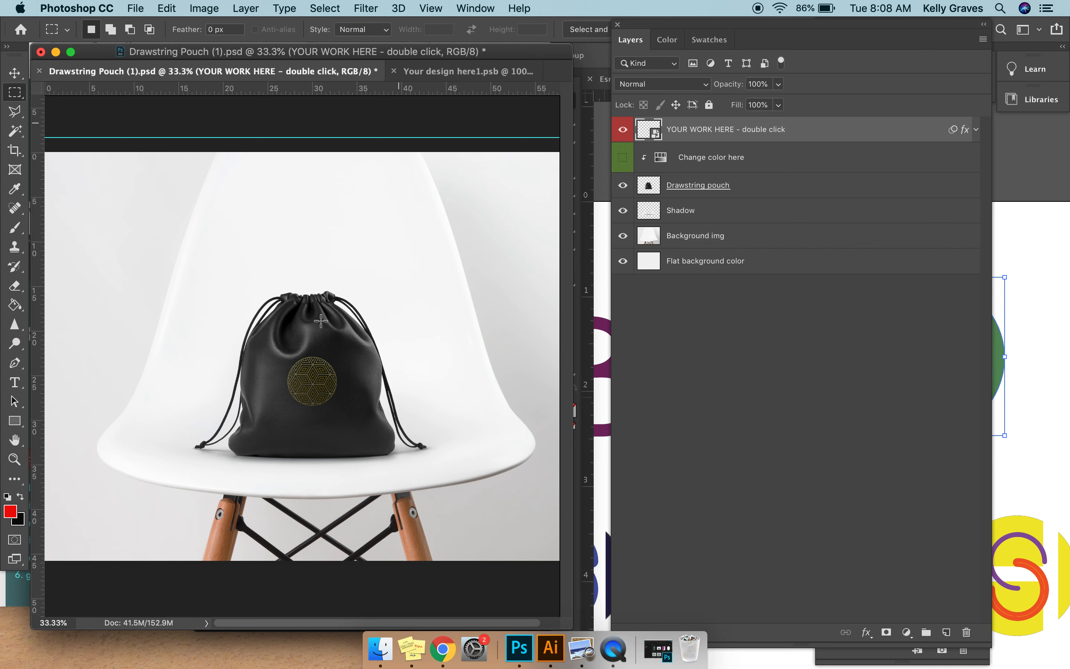
Save Your design here1.psb and inspect the logo up close on the pouch in Drawstring Pouch (1).psd.
left_click(454, 74)
left_click(149, 5)
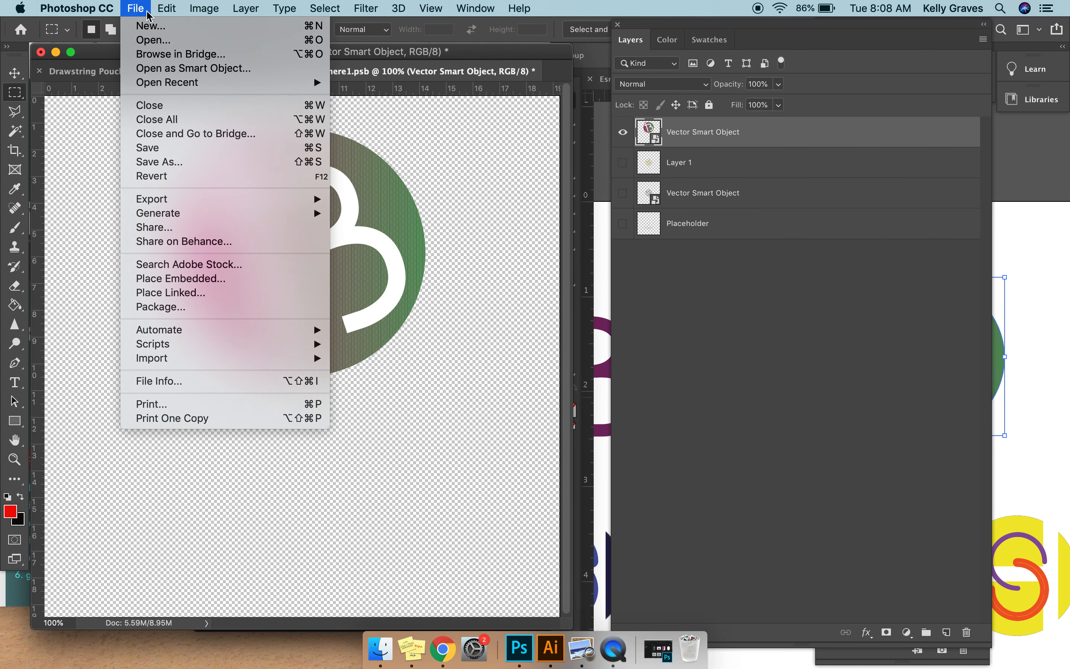
left_click(163, 151)
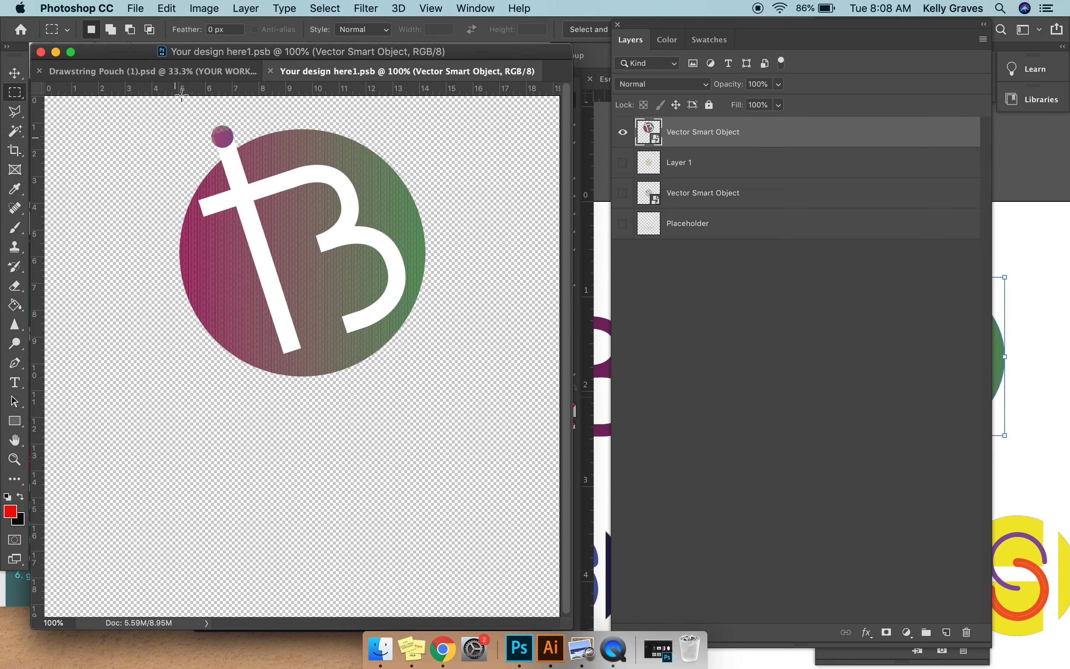
left_click(179, 71)
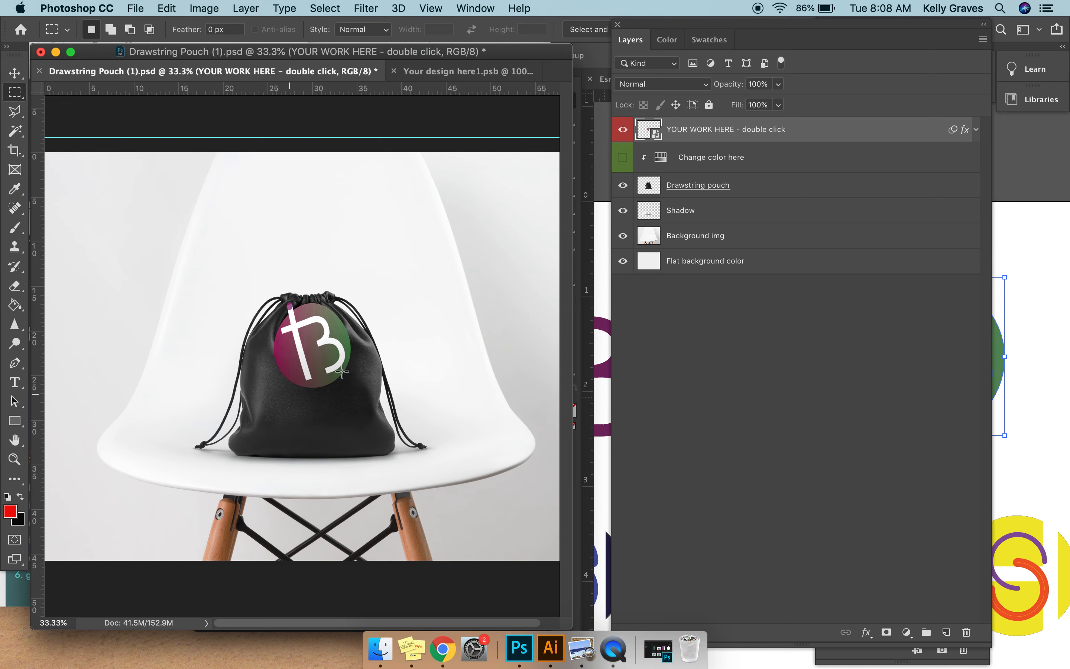
key("super+plus")
key("super+plus")
key("super+plus")
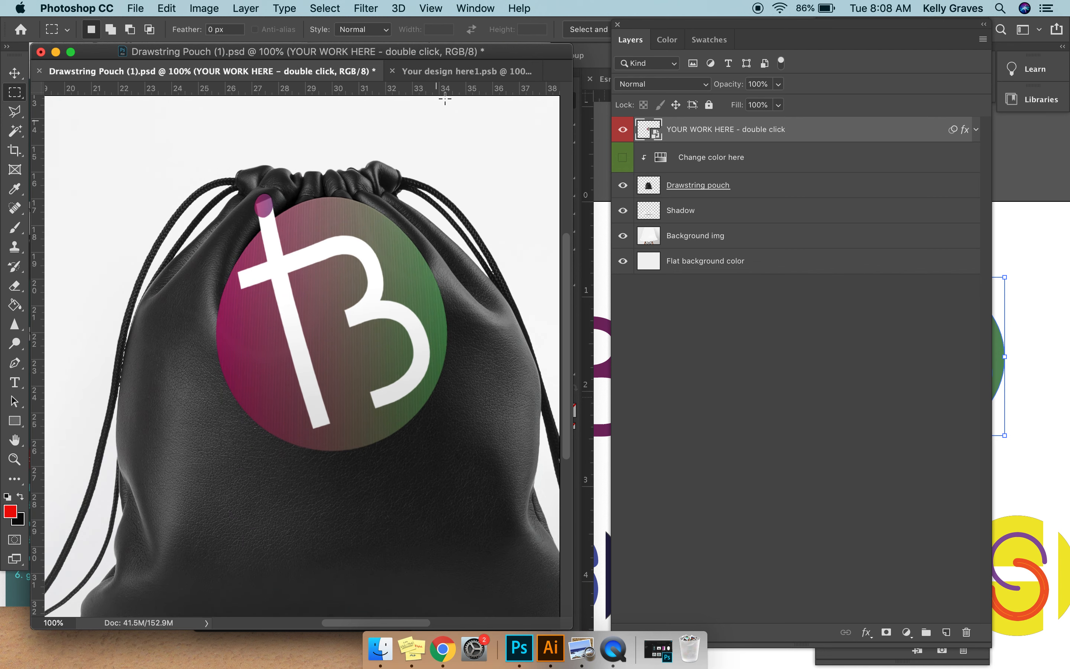
Move the logo straight down into the lower half of the Your design here1.psb canvas and save the document.
left_click(440, 76)
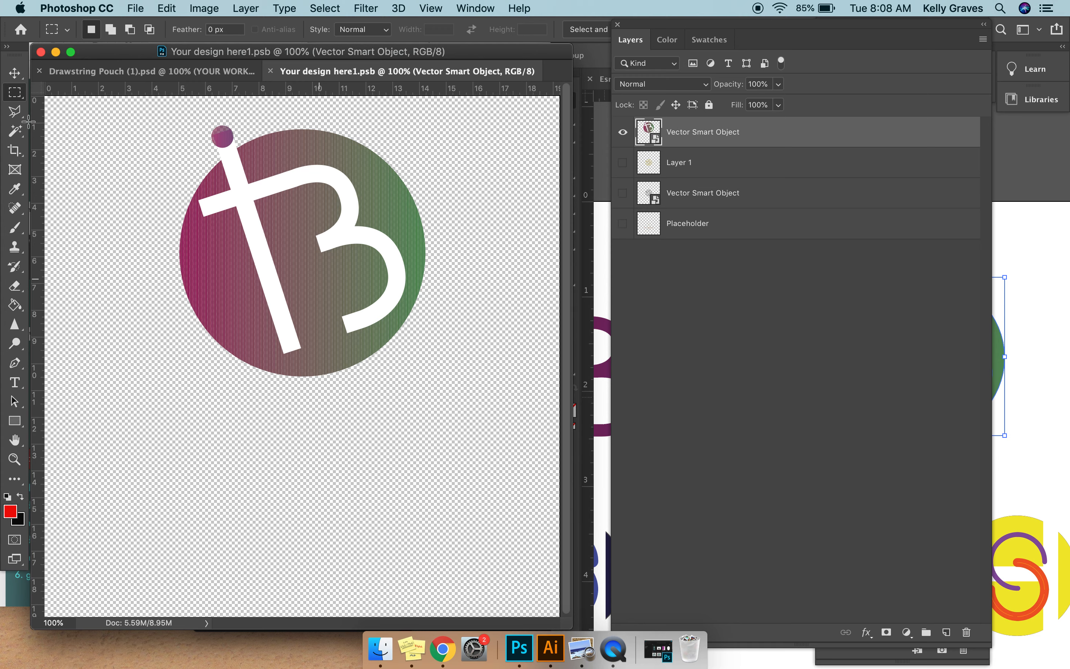
left_click(13, 74)
key("super+minus")
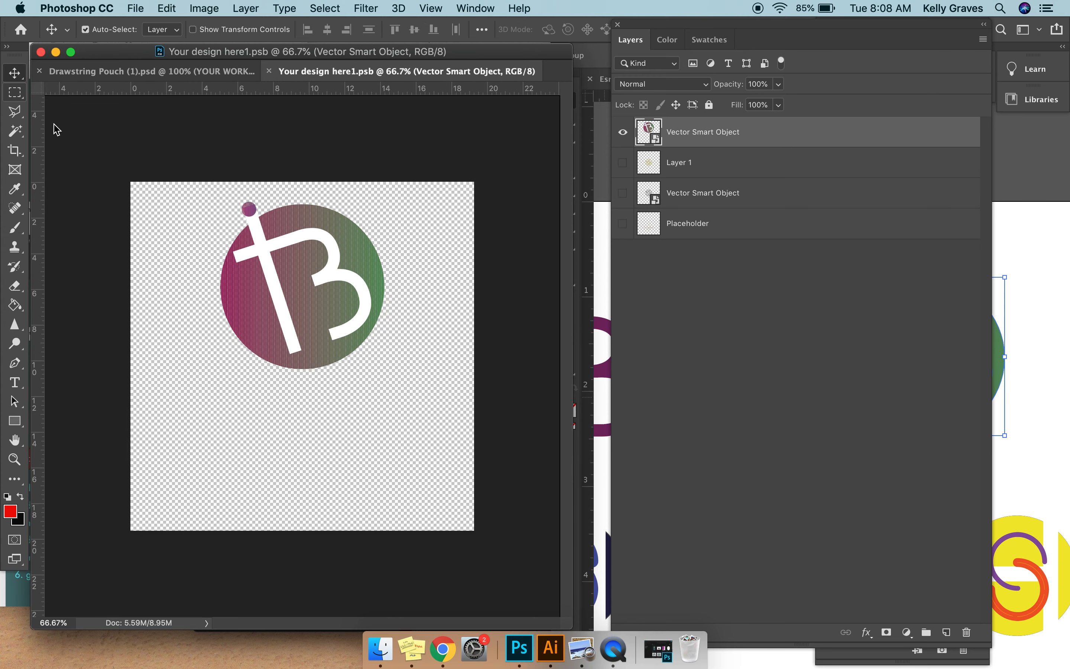
left_click_drag(317, 303, 316, 430)
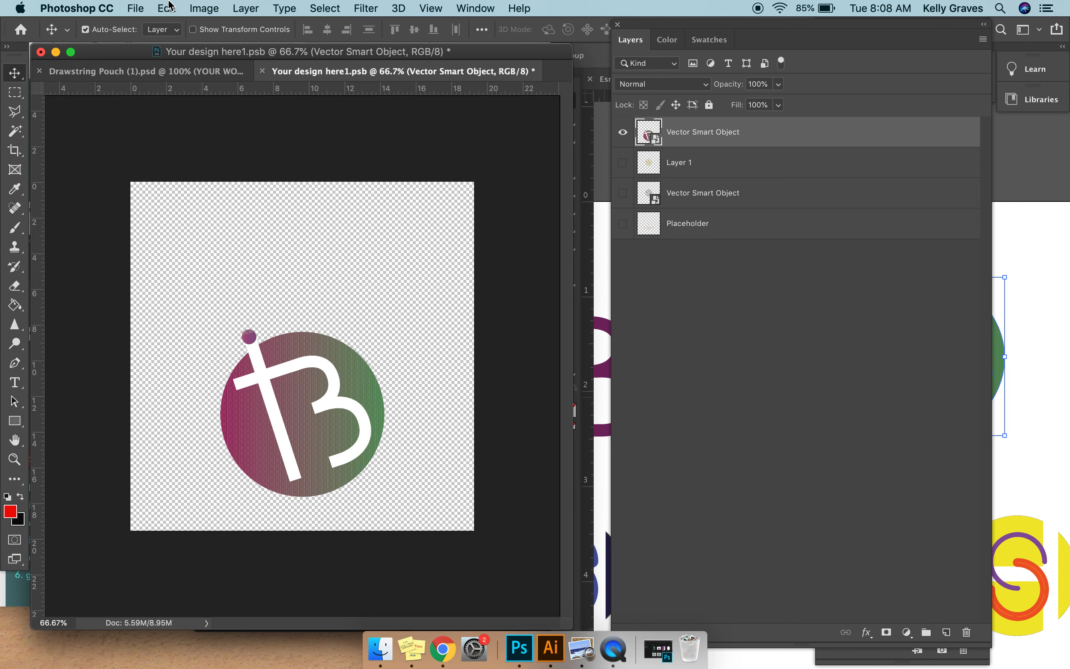
left_click(139, 6)
left_click(201, 148)
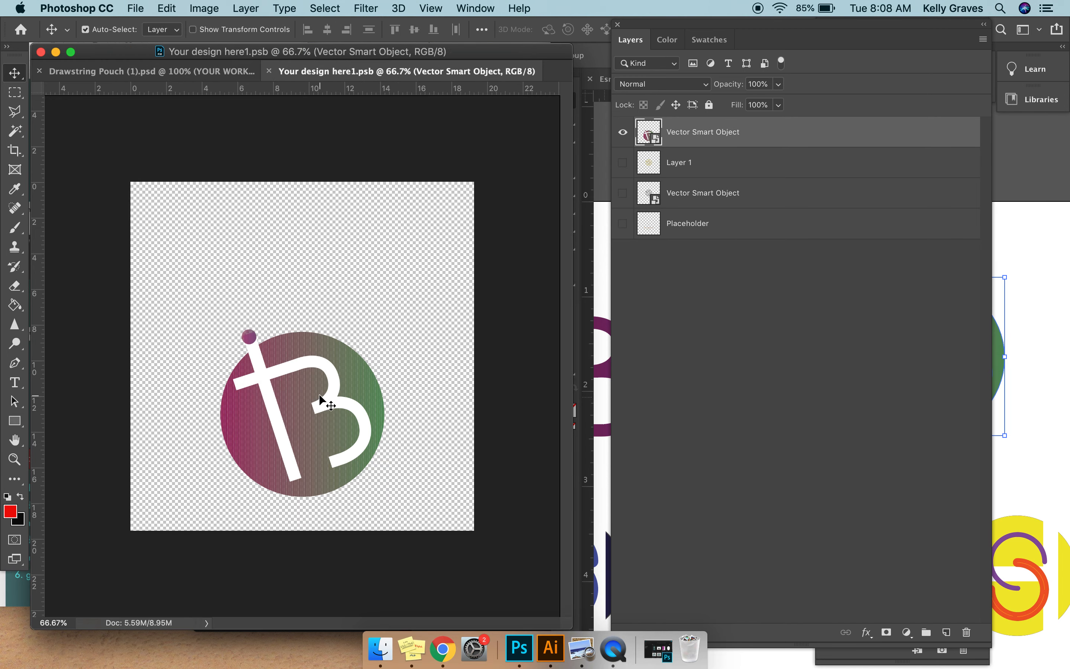
Check the lowered logo's placement and size on the whole pouch in Drawstring Pouch (1).psd.
left_click(204, 70)
key("super+minus")
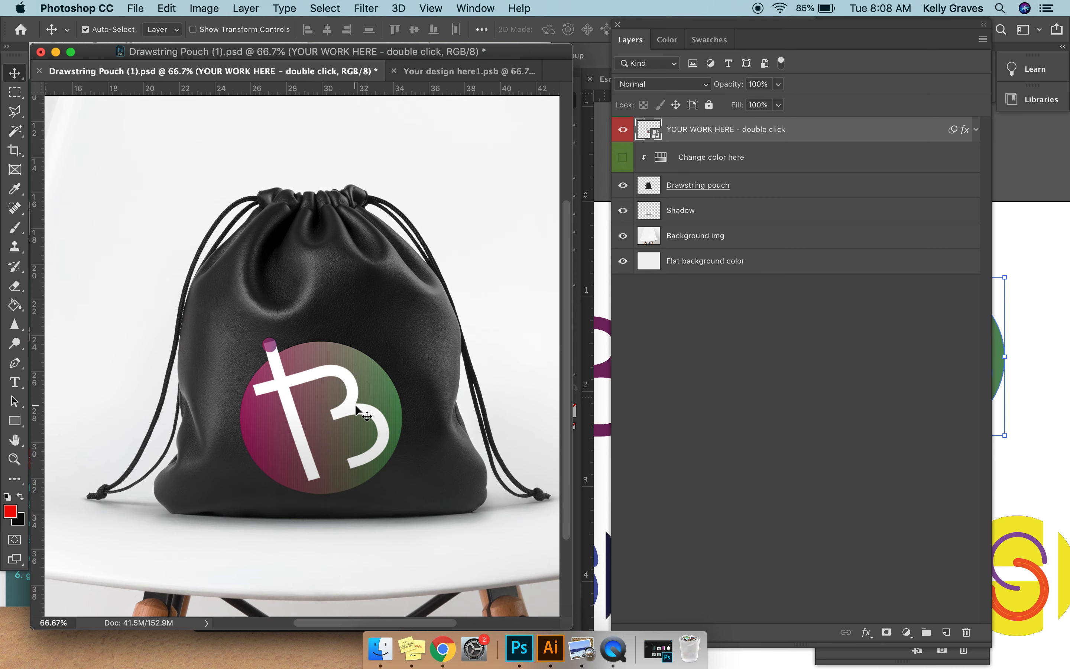
key("super+minus")
key("super+minus")
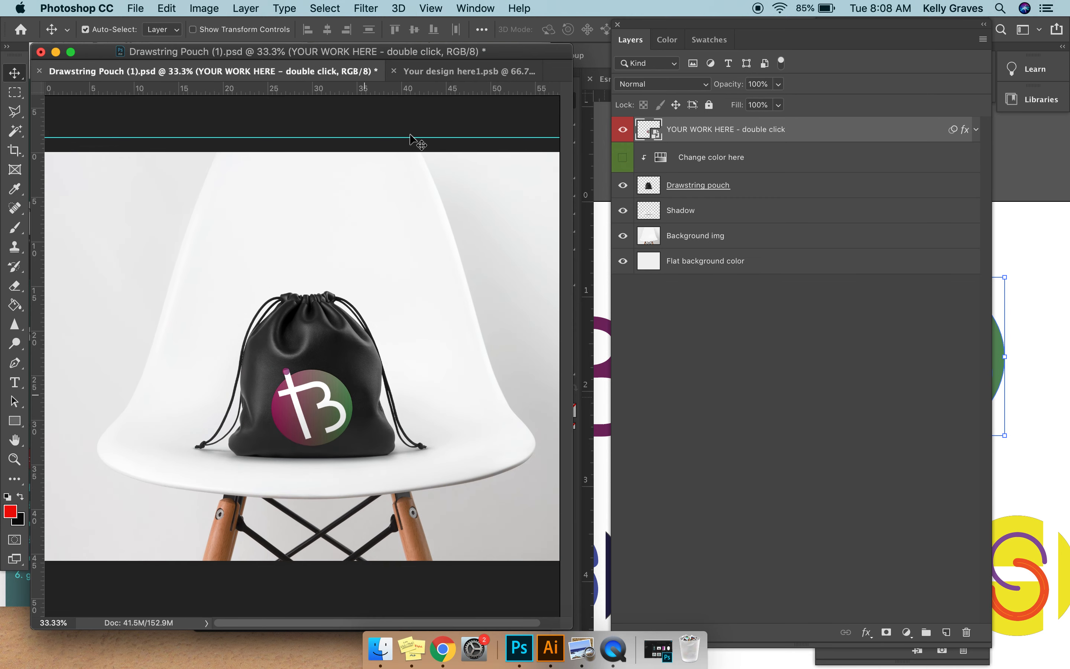
In Your design here1.psb, scale the logo down to about 342% width and 344% height and center it horizontally on the canvas.
left_click(425, 72)
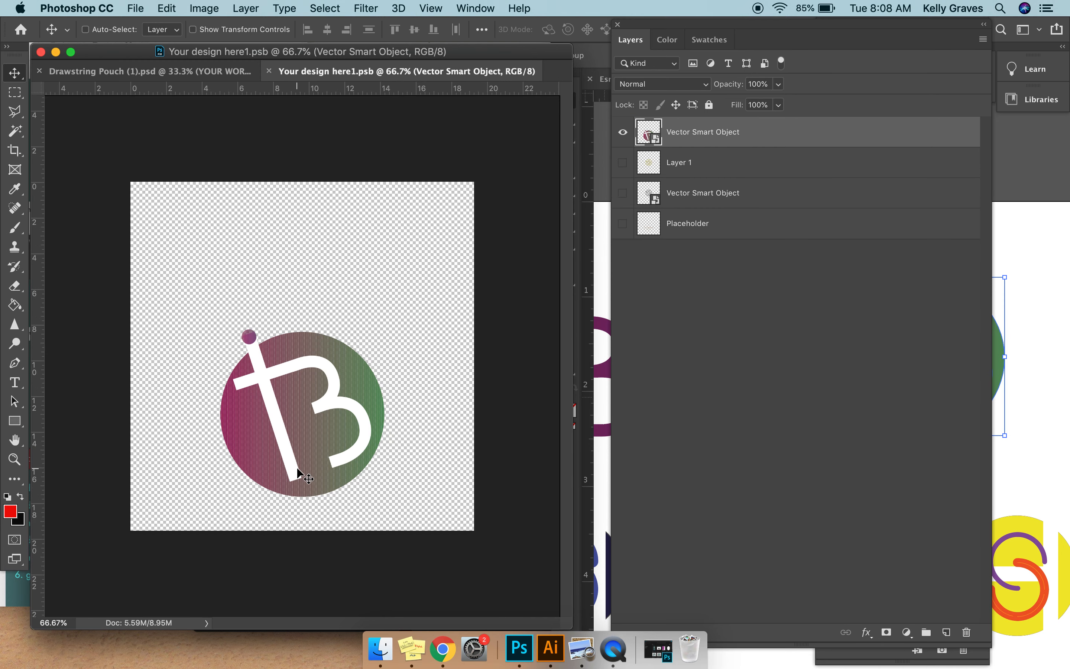
key("super+t")
left_click_drag(381, 498, 320, 431)
left_click_drag(295, 382, 327, 395)
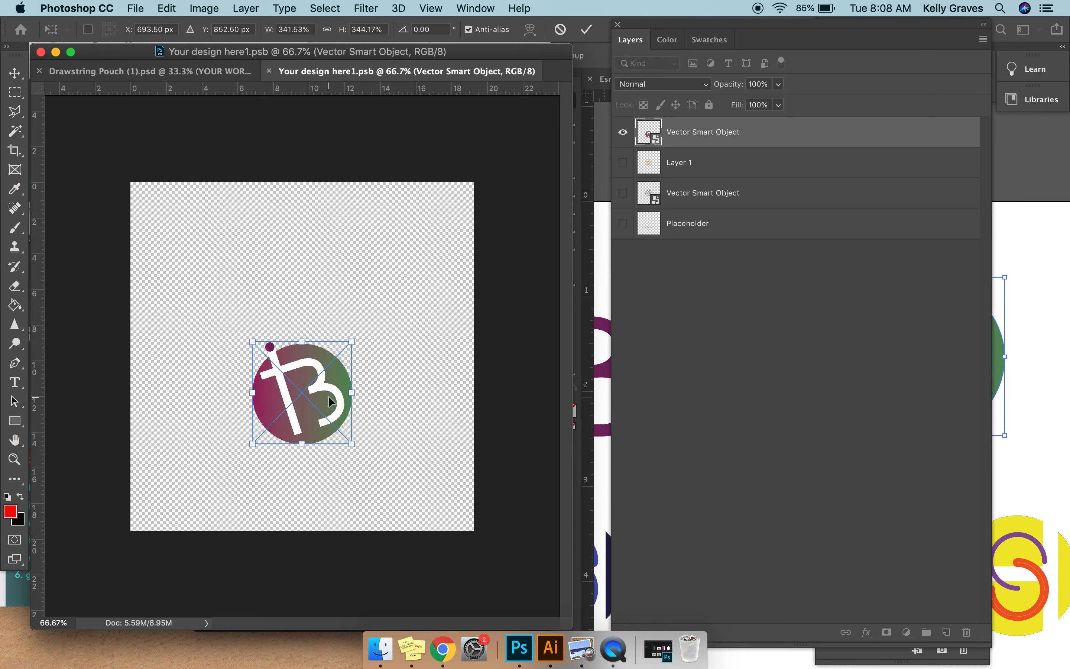
key("Return")
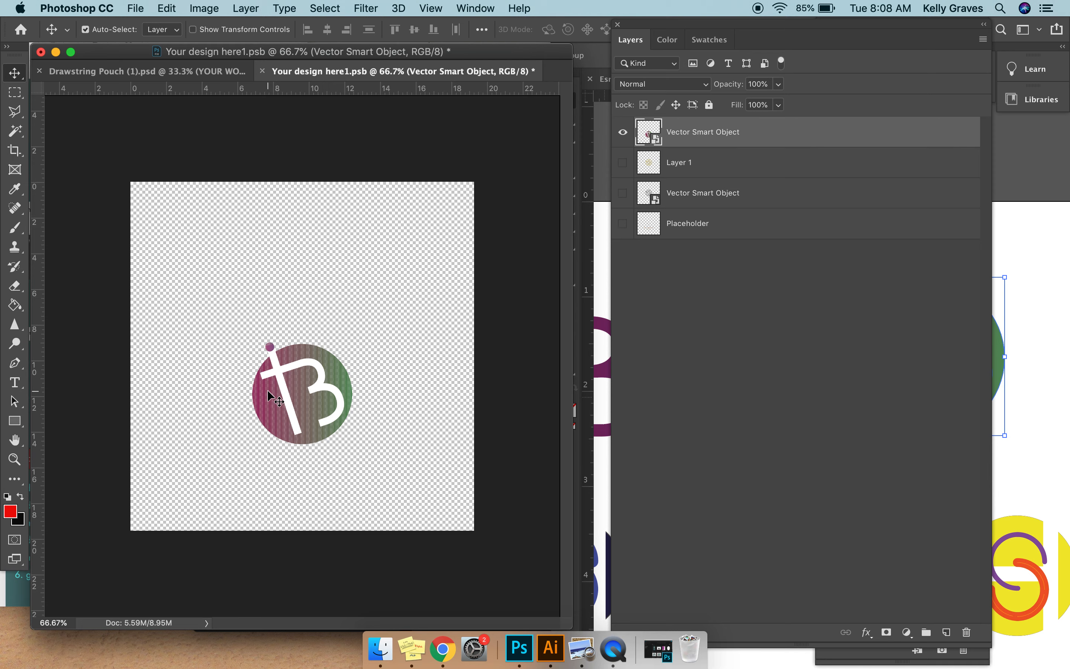
Shrink the logo slightly more with Free Transform, then save Your design here1.psb and check the pouch mockup.
left_click(167, 7)
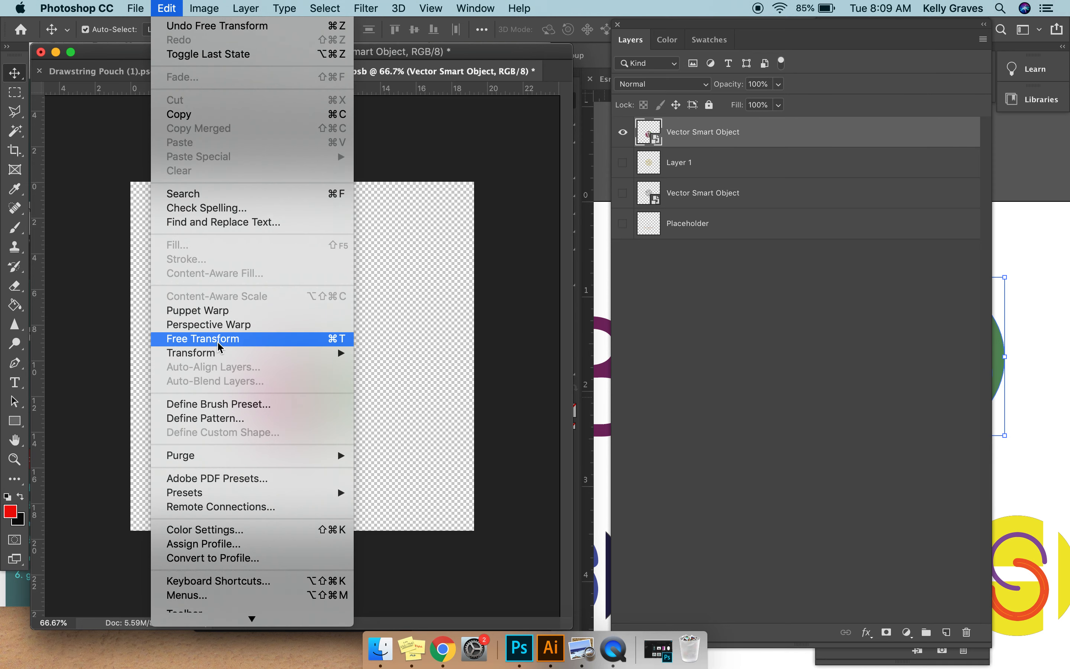
left_click(342, 343)
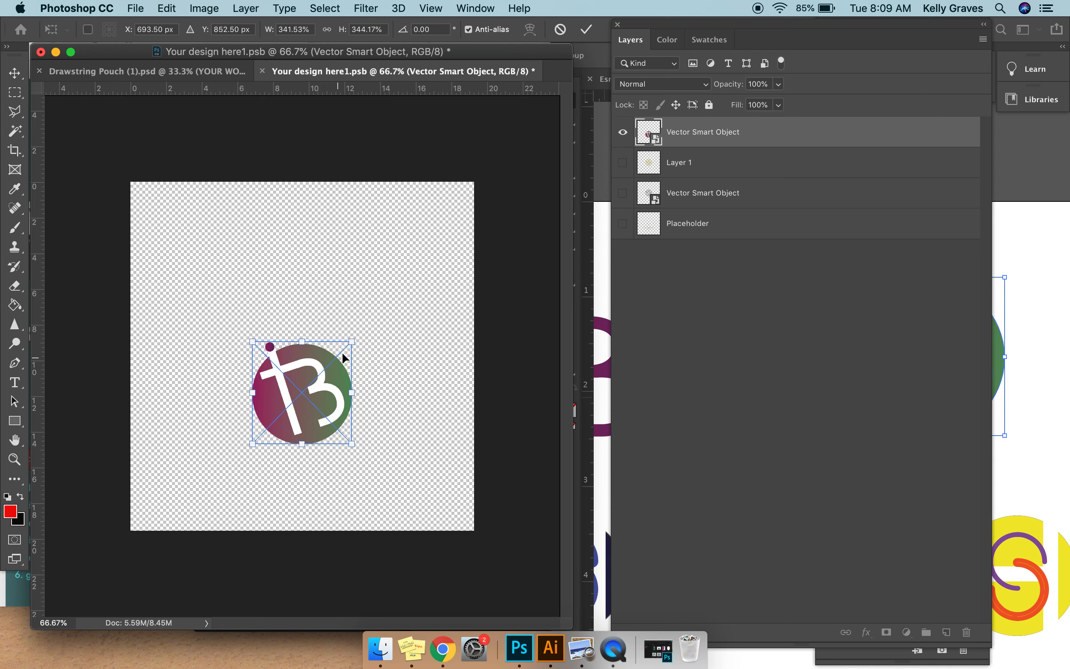
left_click_drag(352, 343, 334, 385)
key("Return")
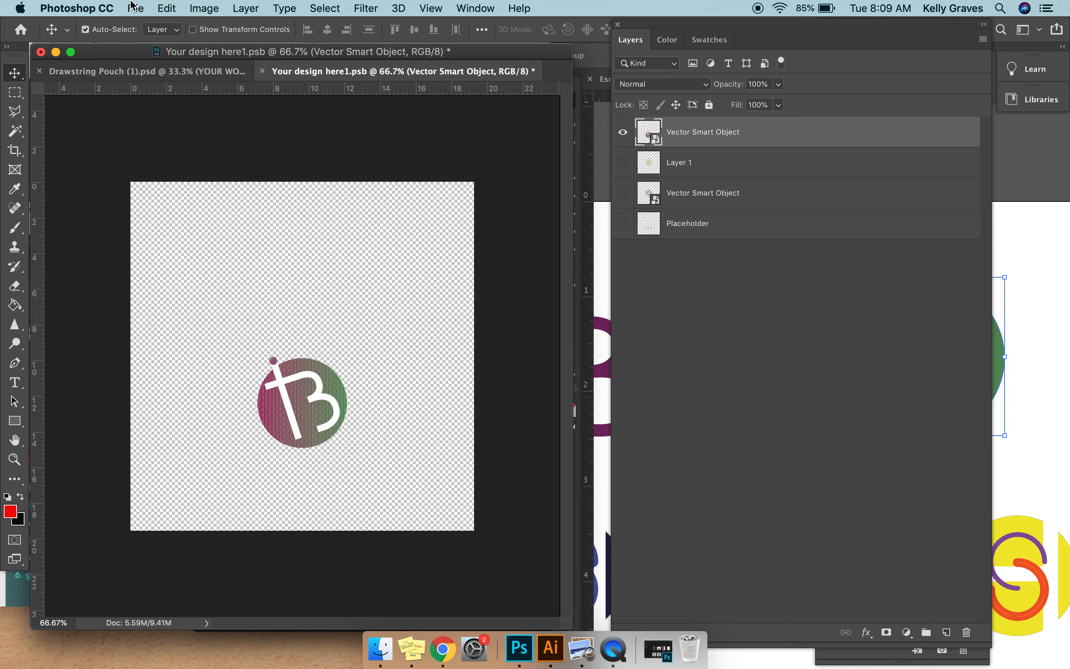
left_click(135, 8)
left_click(180, 148)
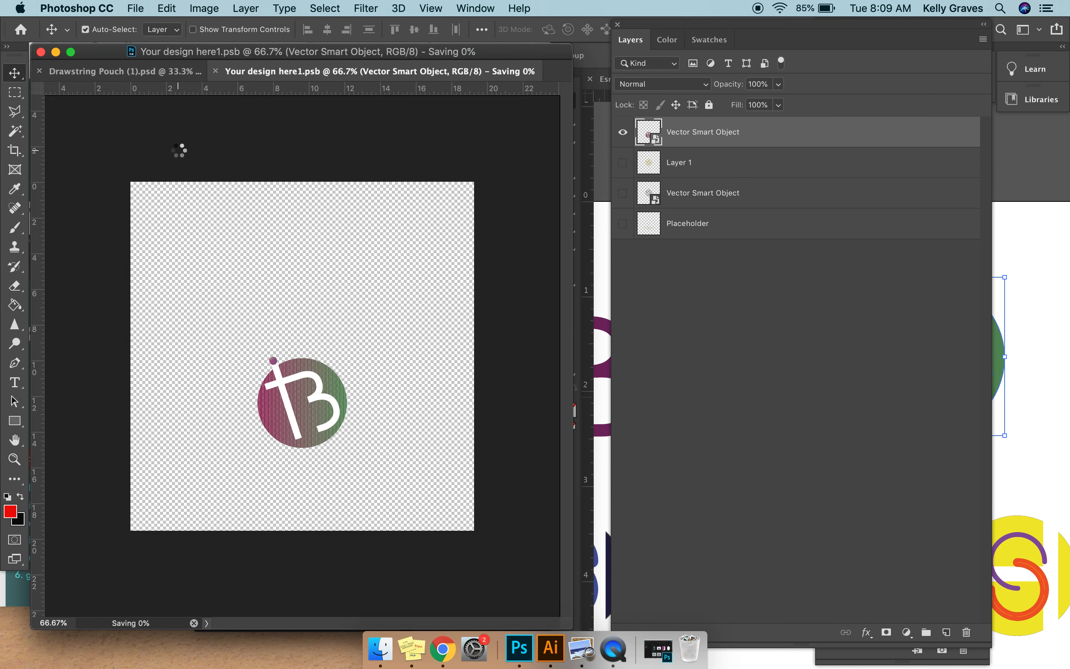
left_click(187, 72)
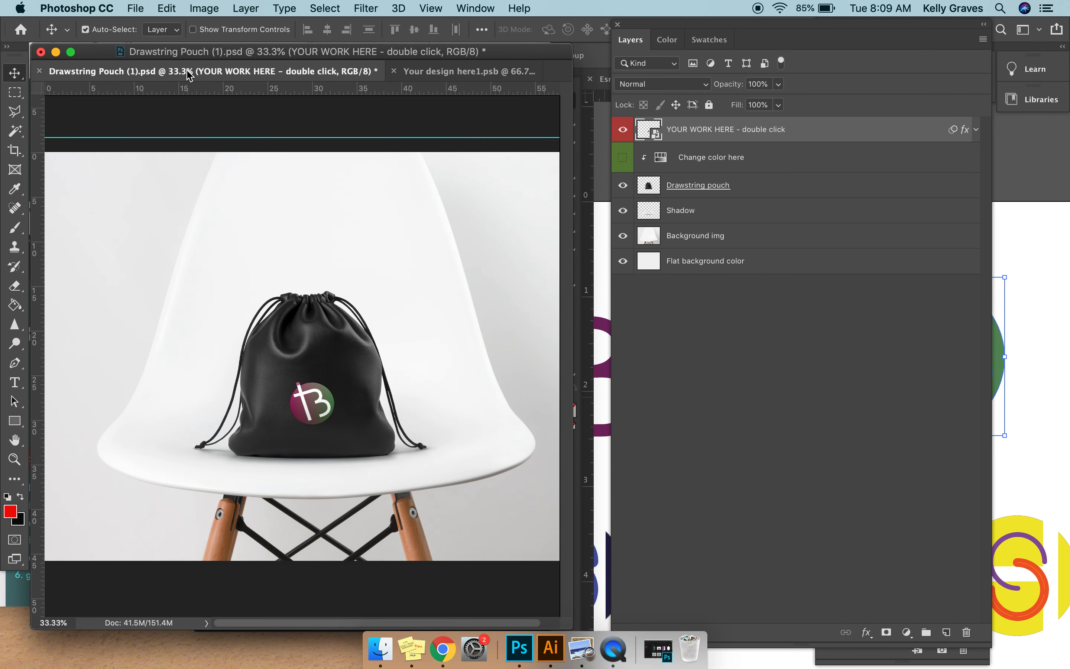
Nudge the logo slightly upward in Your design here1.psb, save it, and view the updated pouch mockup.
left_click(413, 72)
left_click_drag(328, 392, 325, 370)
key("super+s")
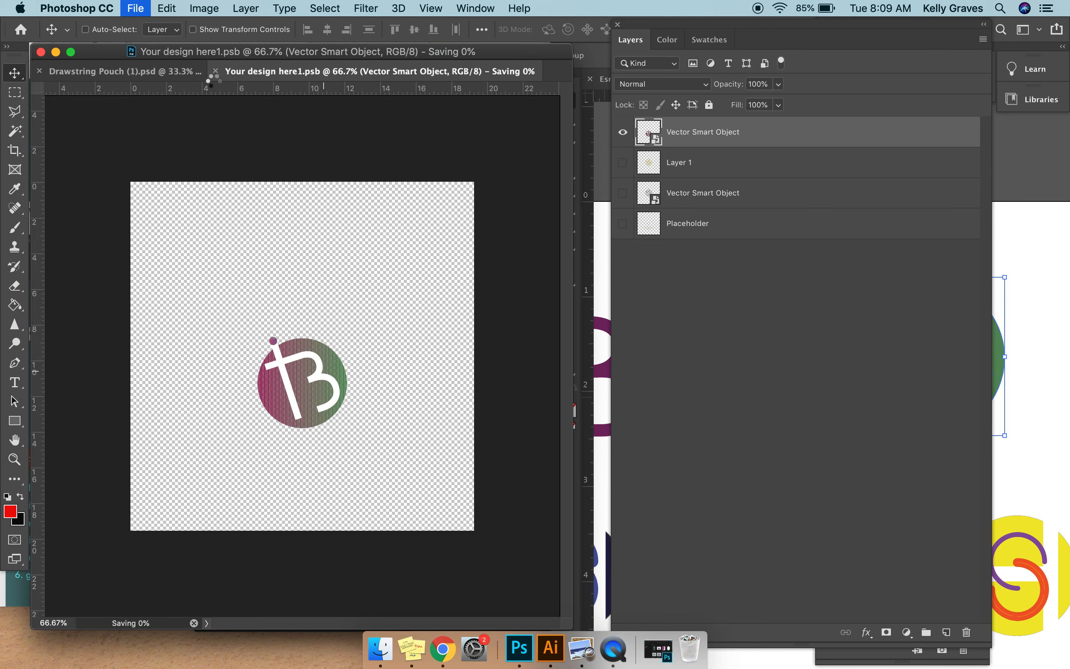
left_click(188, 70)
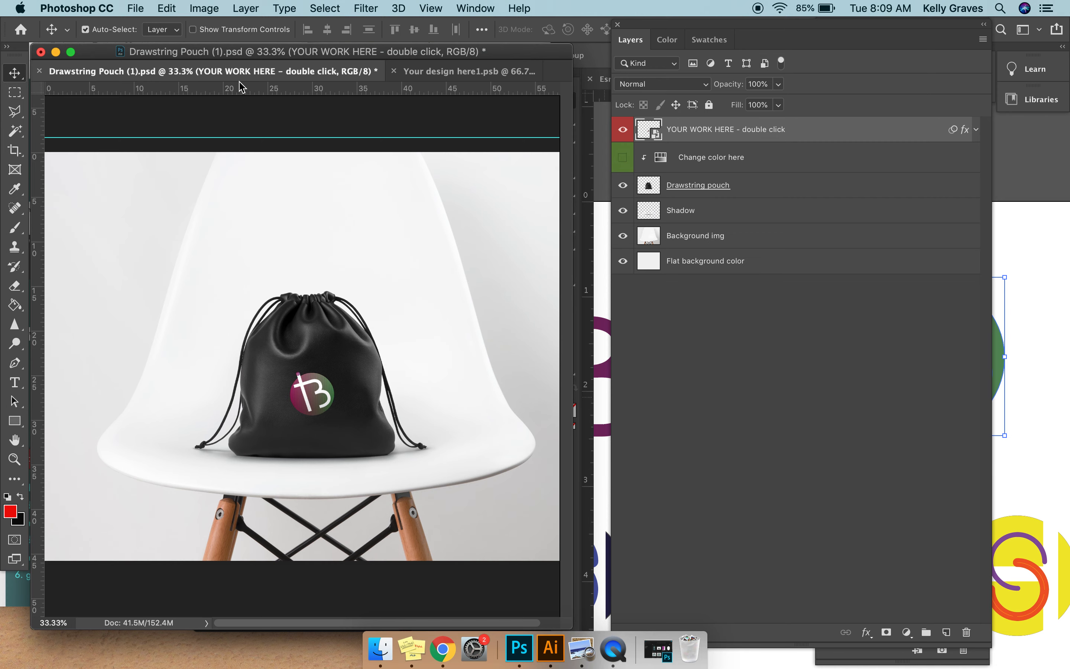
key("super+minus")
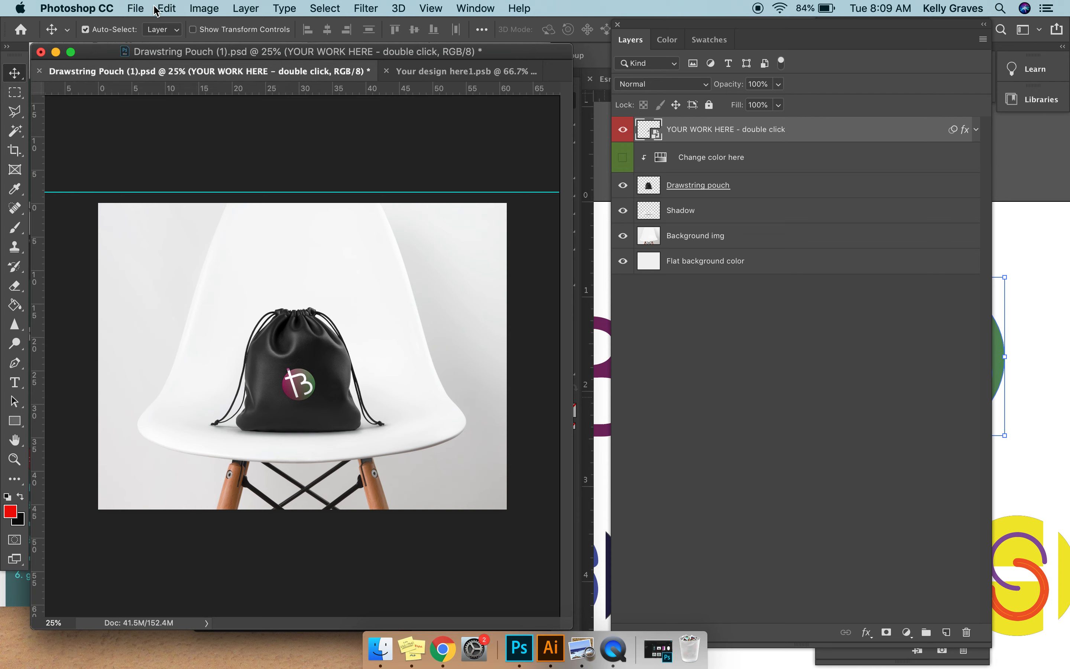
Save a copy of the finished Drawstring Pouch (1) mockup to the Desktop as a JPEG with quality 12 (Maximum).
left_click(137, 8)
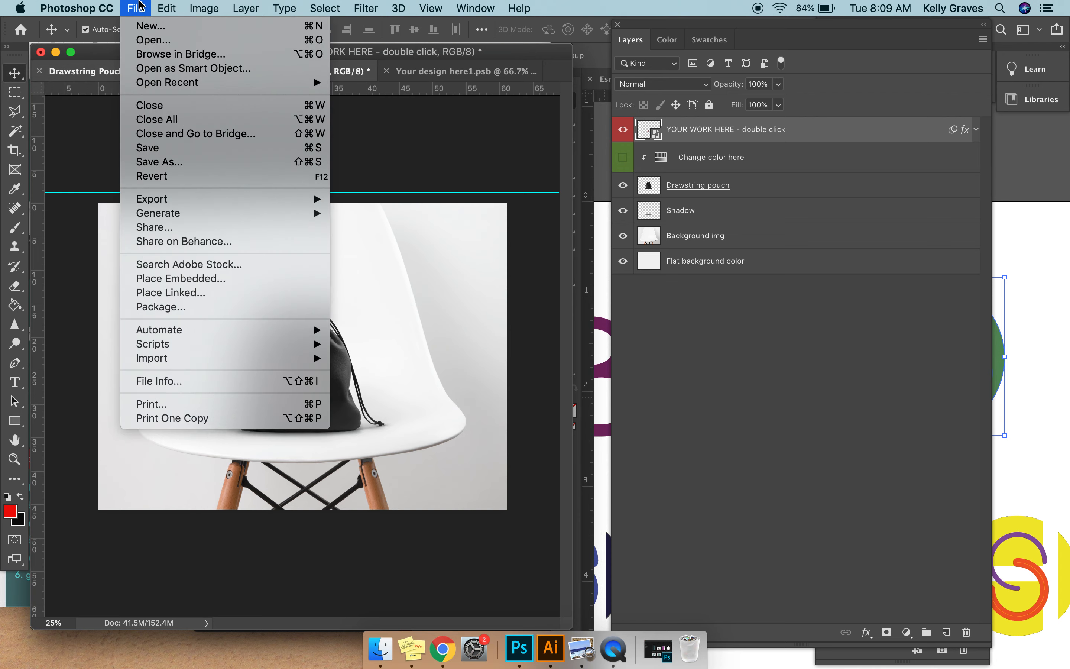
left_click(183, 162)
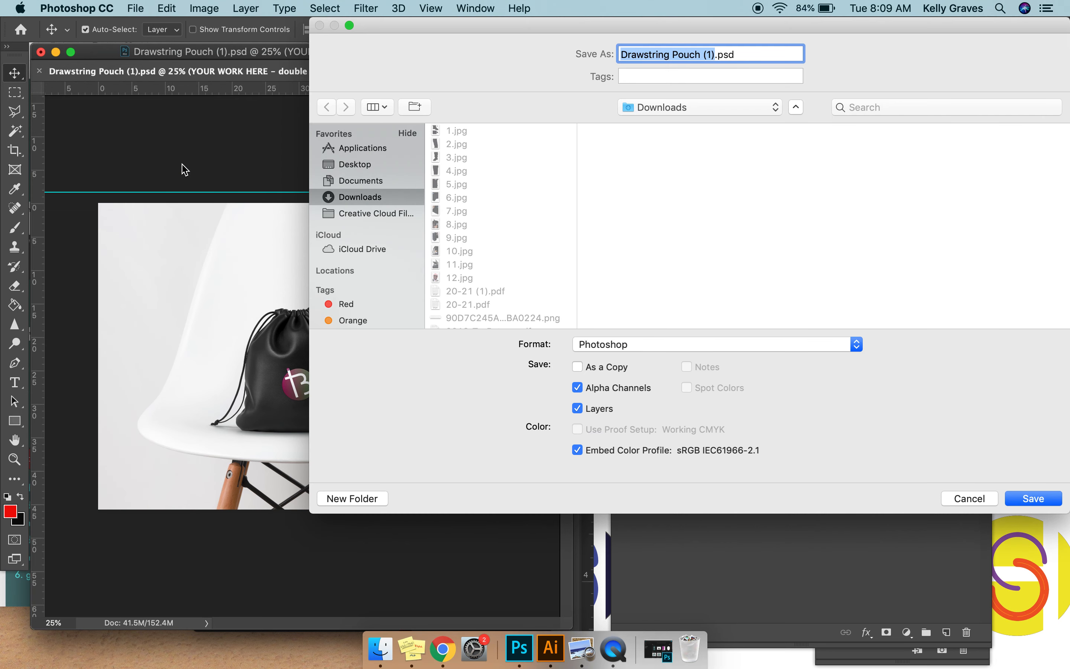
left_click(386, 162)
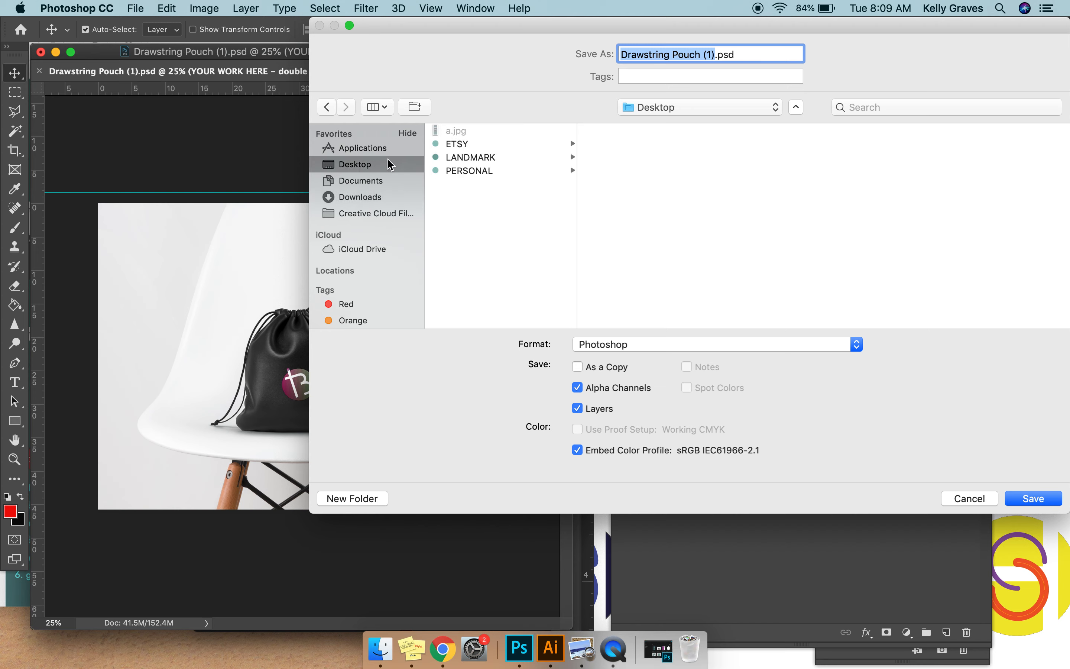
left_click(393, 216)
left_click(375, 164)
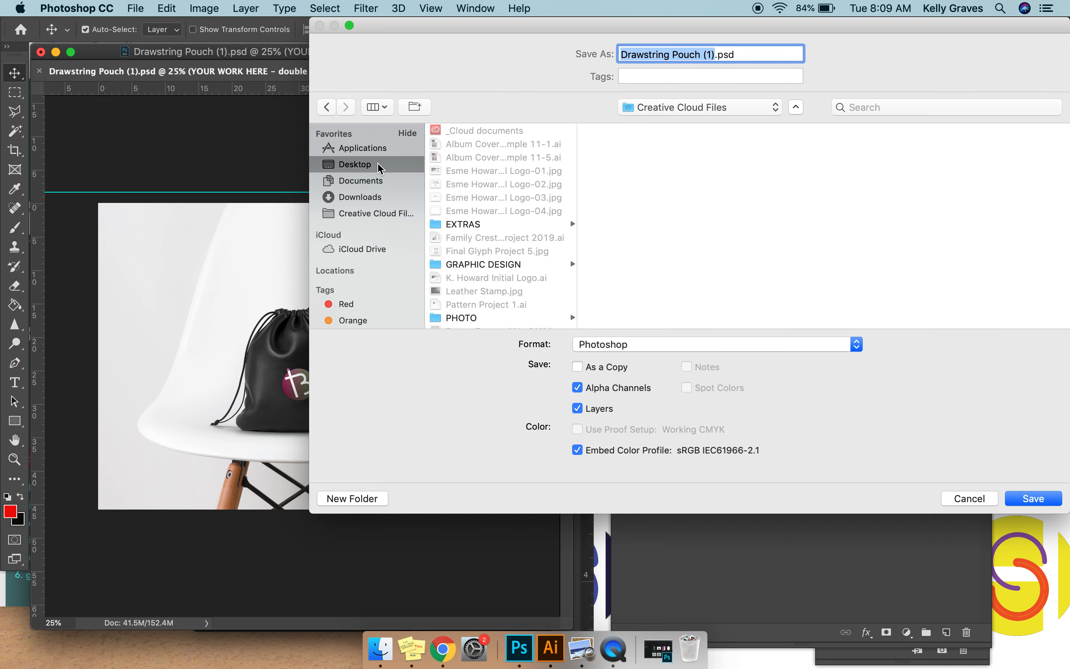
left_click(642, 344)
left_click(655, 440)
left_click(1040, 498)
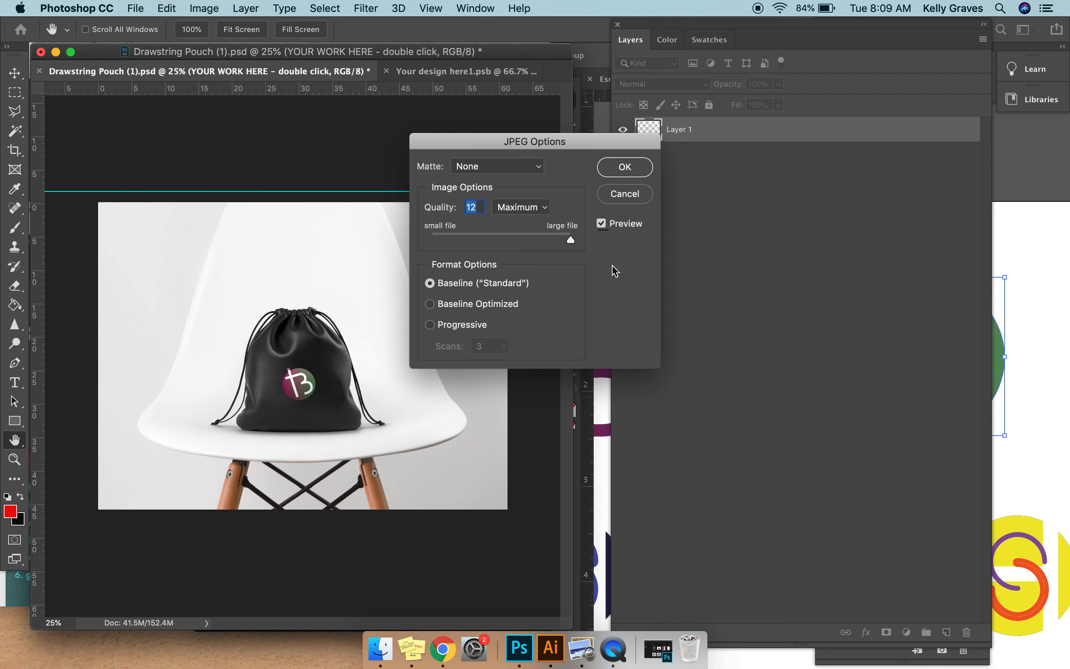
mouse_move(572, 241)
left_mouse_down()
mouse_move(440, 239)
mouse_move(575, 239)
left_mouse_up()
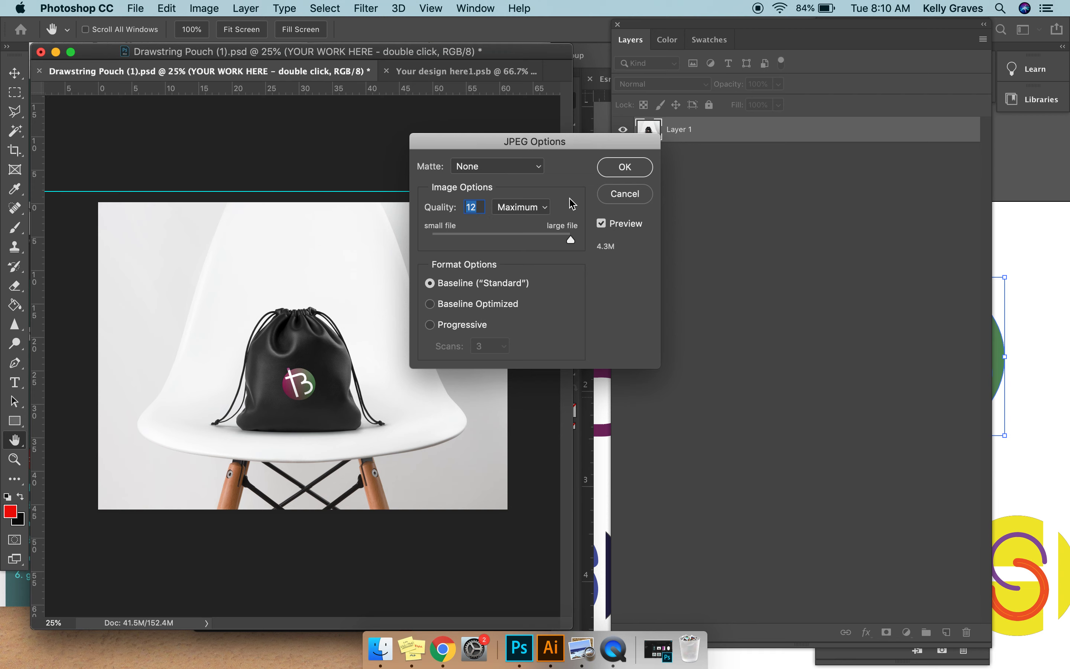
left_click(625, 167)
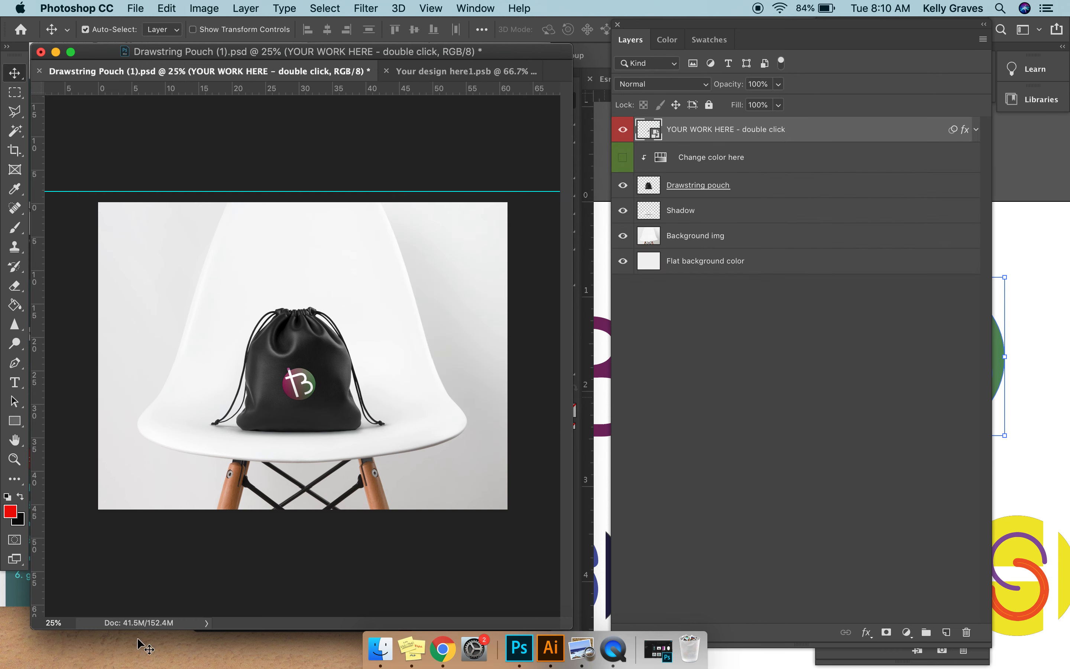
Close the open Photoshop documents without saving changes to Drawstring Pouch (1).psd and minimize the home window.
left_click(41, 52)
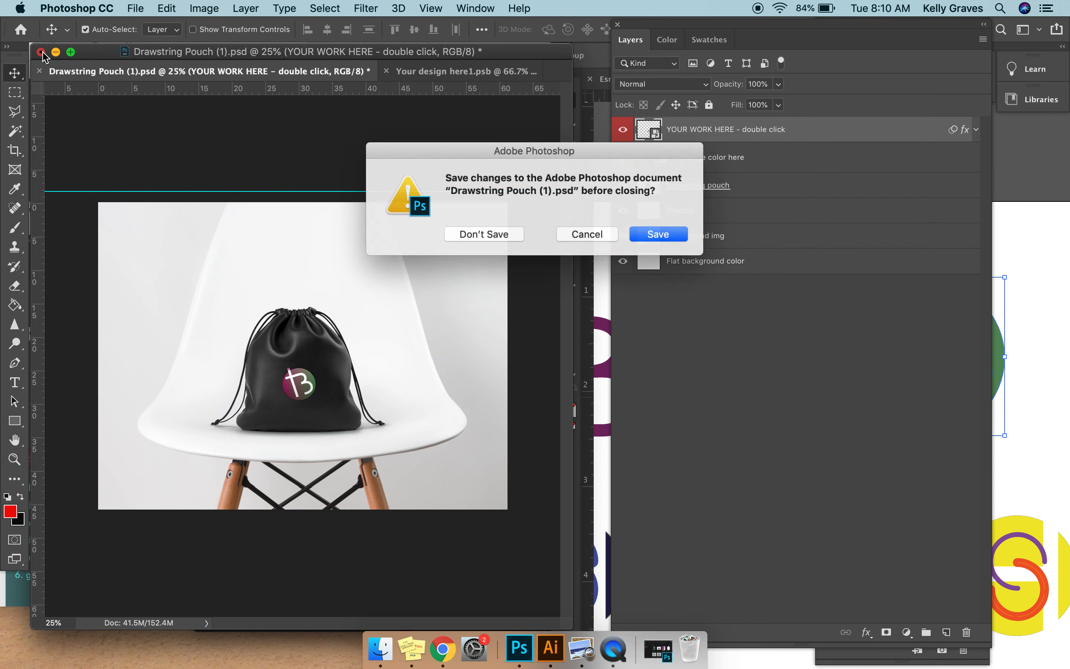
left_click(505, 236)
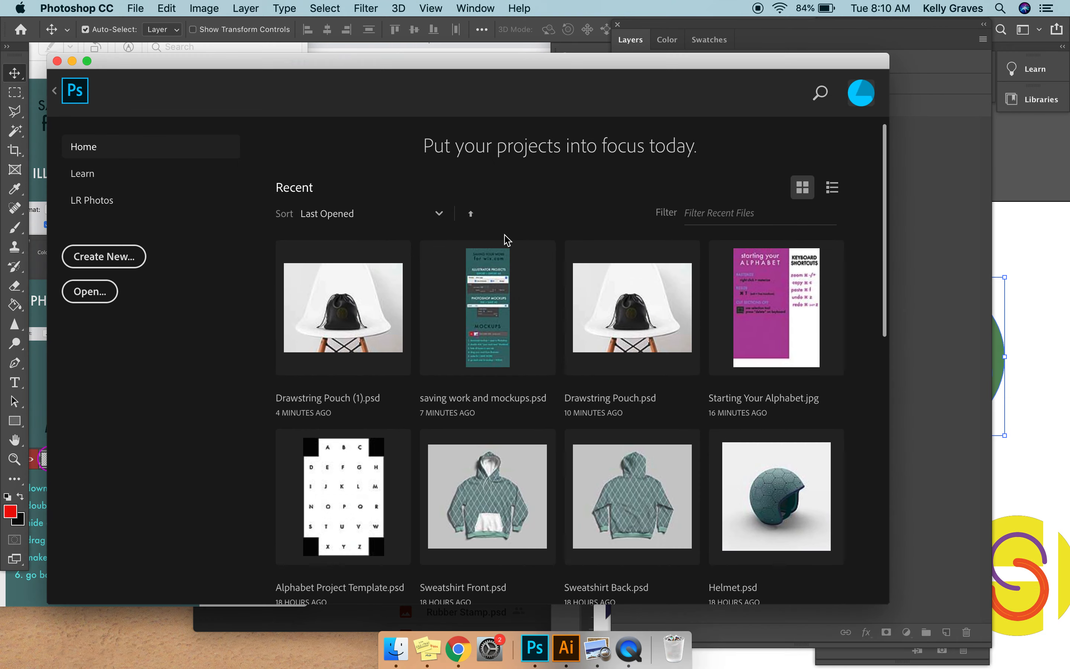
left_click(72, 61)
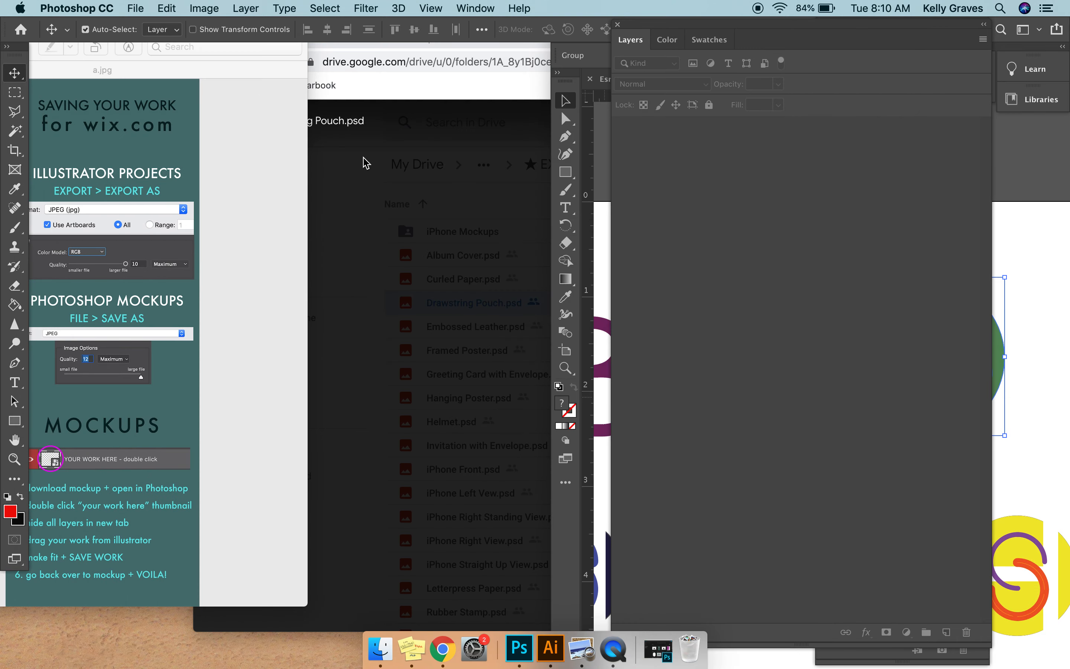
Minimize the Chrome and Illustrator windows and open Drawstring Pouch (1).jpg from the desktop to view the exported mockup.
left_click(366, 162)
left_click(222, 34)
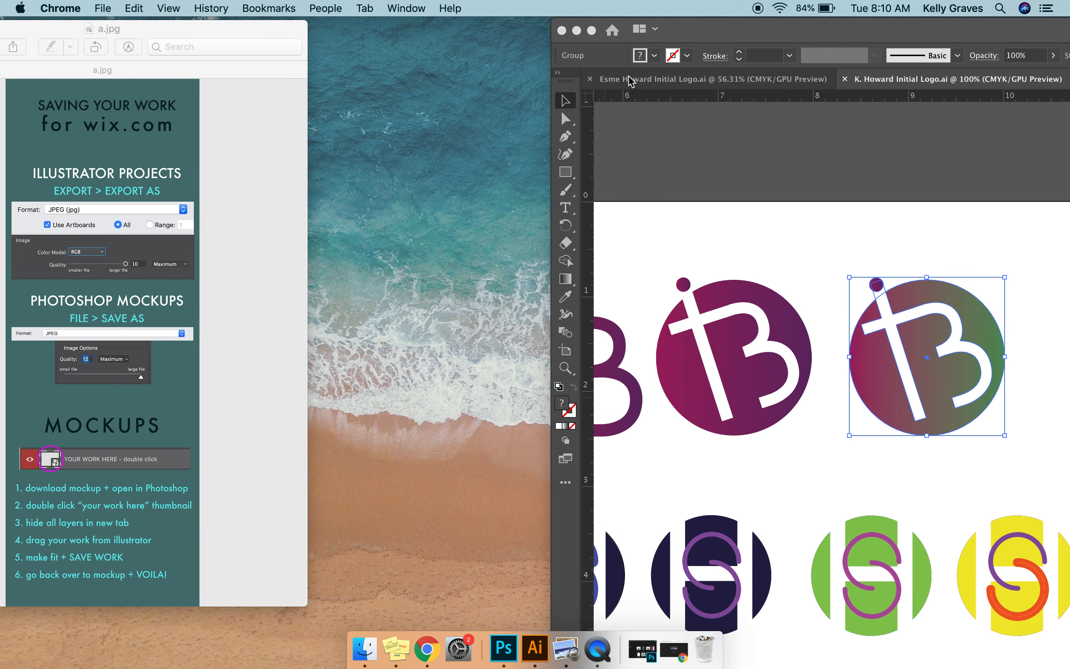
left_click(577, 31)
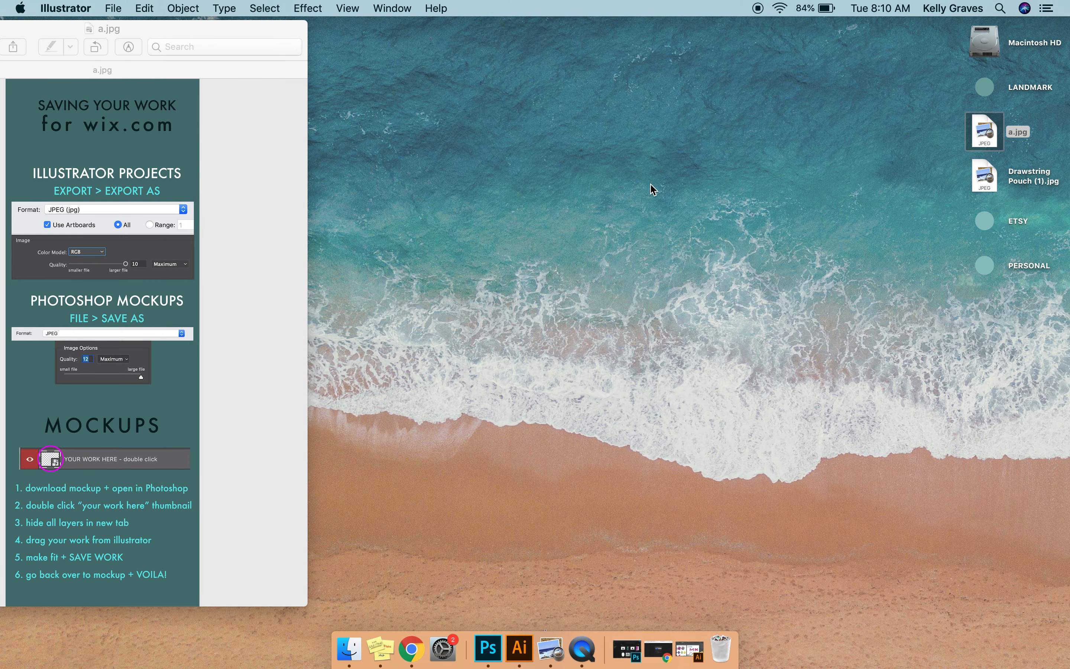
double_click(1052, 182)
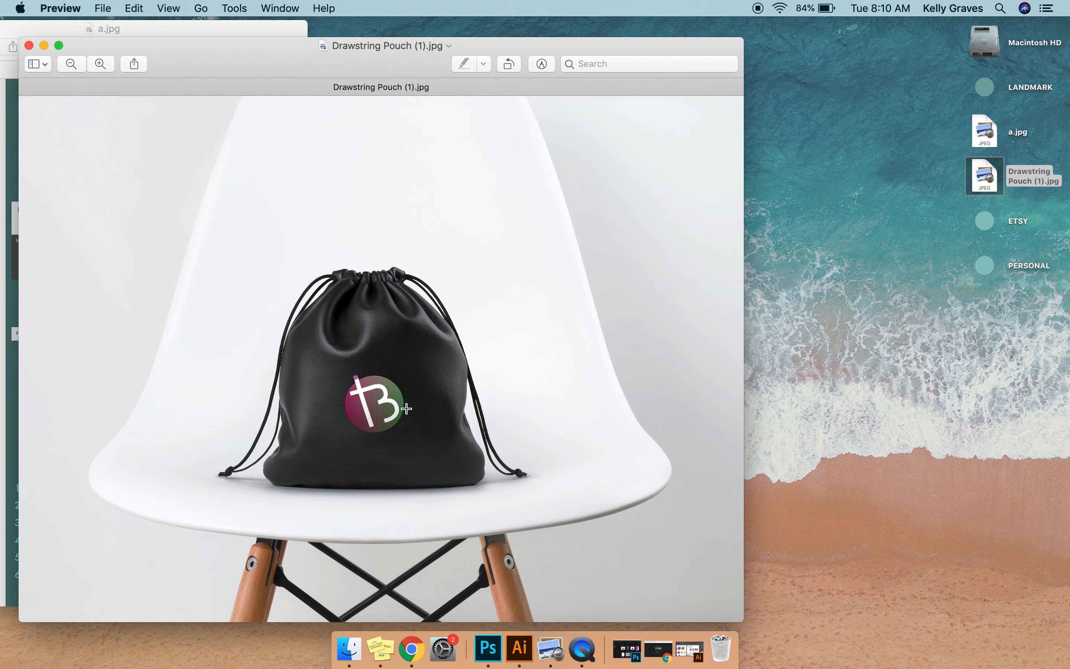
left_click(582, 648)
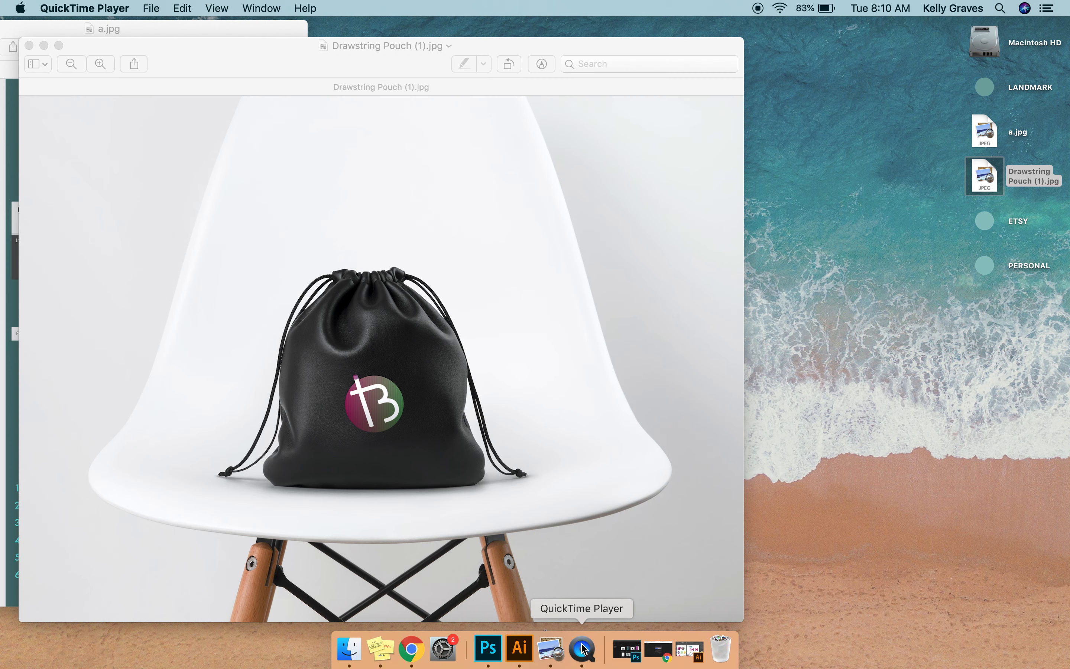